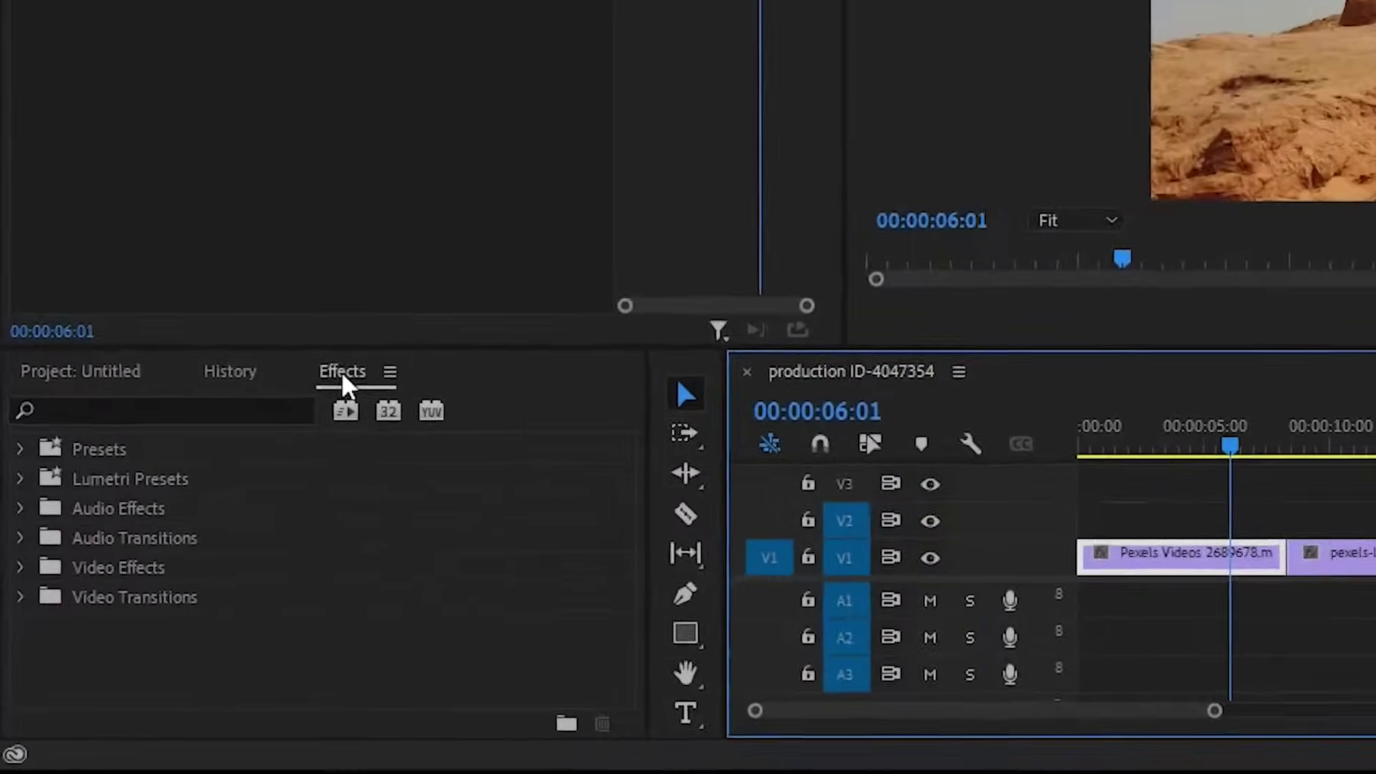
Find the Color Key video effect and apply it to the desert clip Pexels Videos 2689678.mp4 on V1
left_click(100, 407)
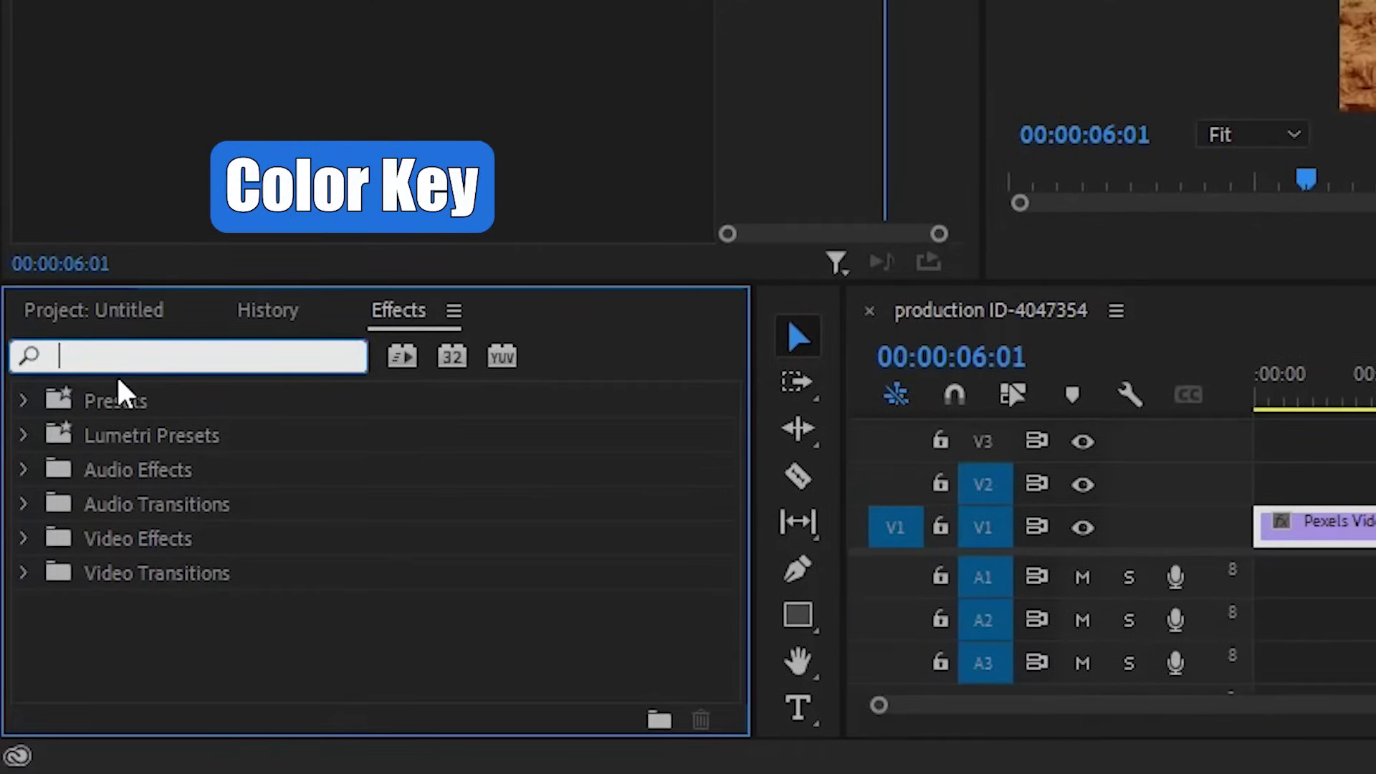
type("color")
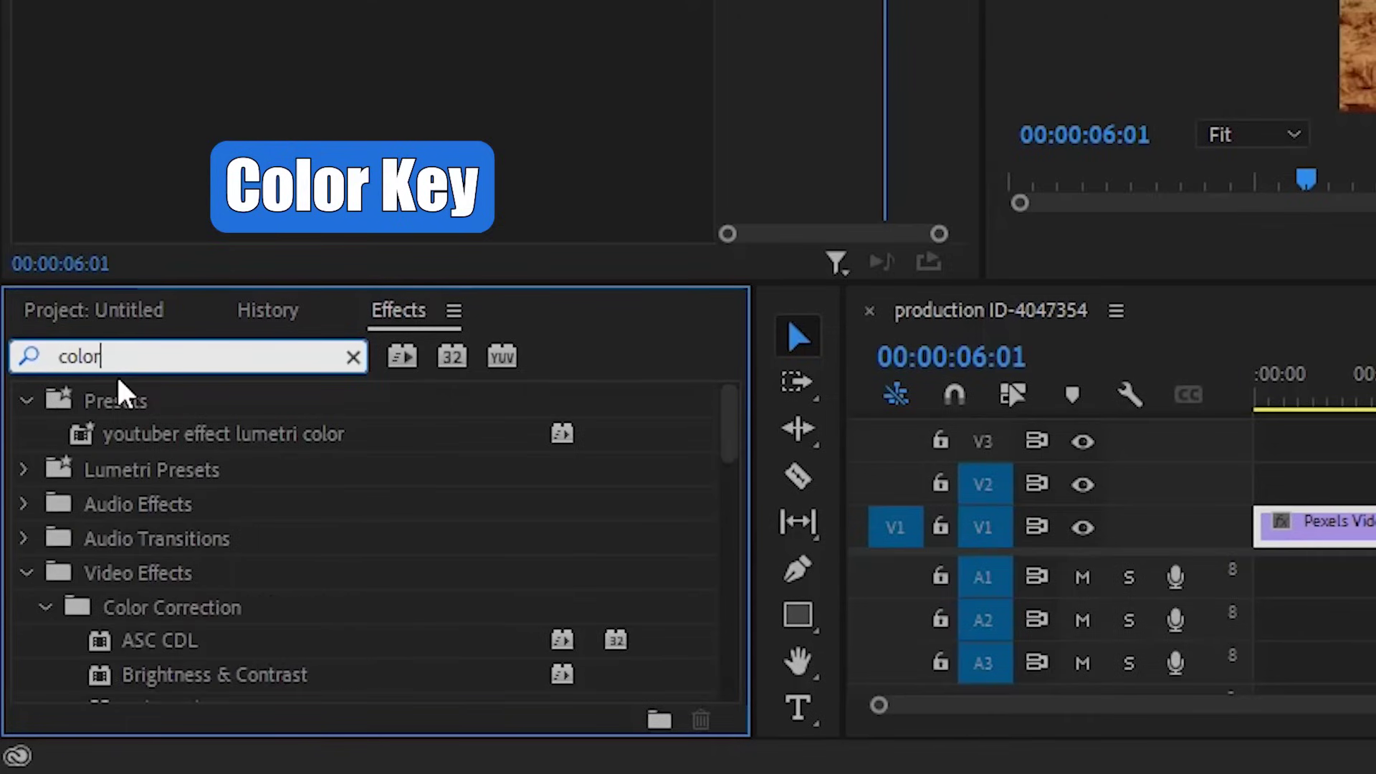
type(" key")
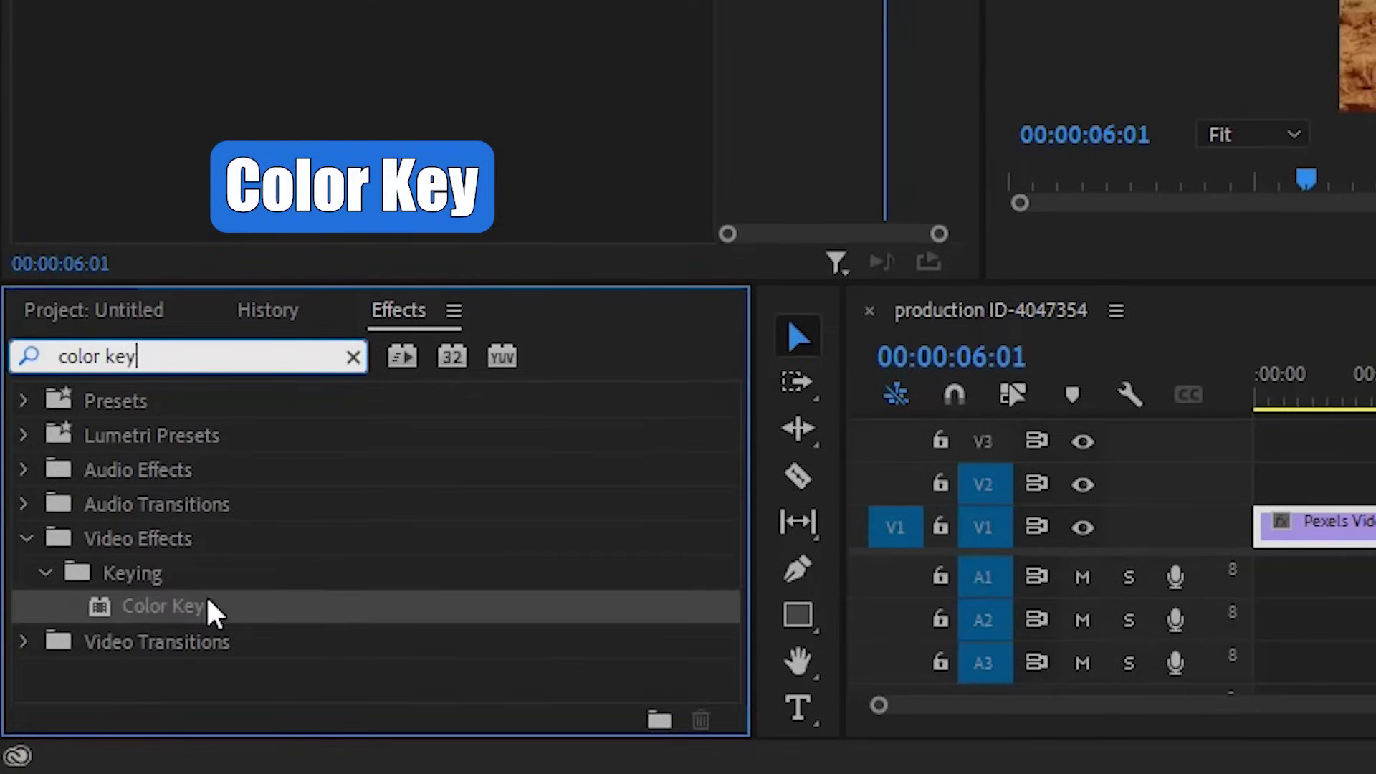
left_click(176, 628)
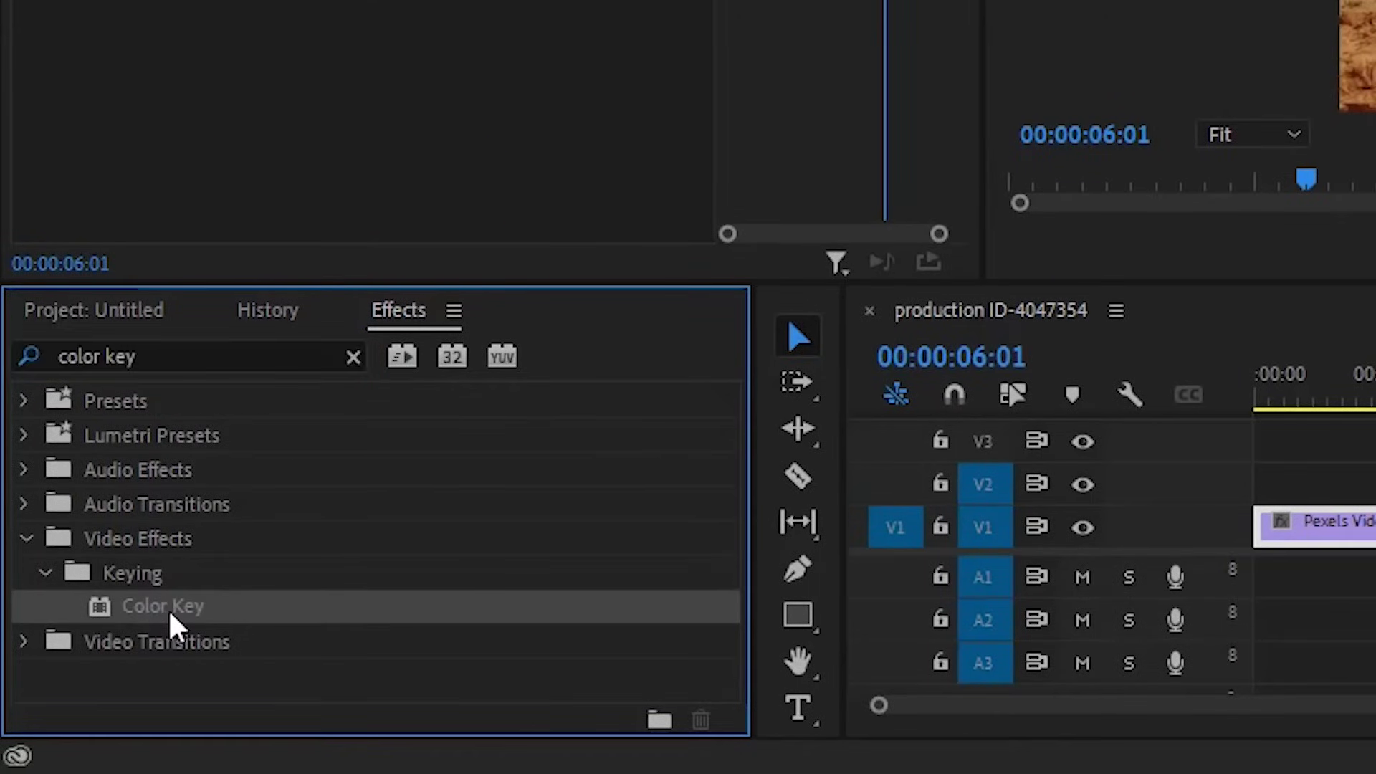
left_click_drag(172, 617, 1311, 537)
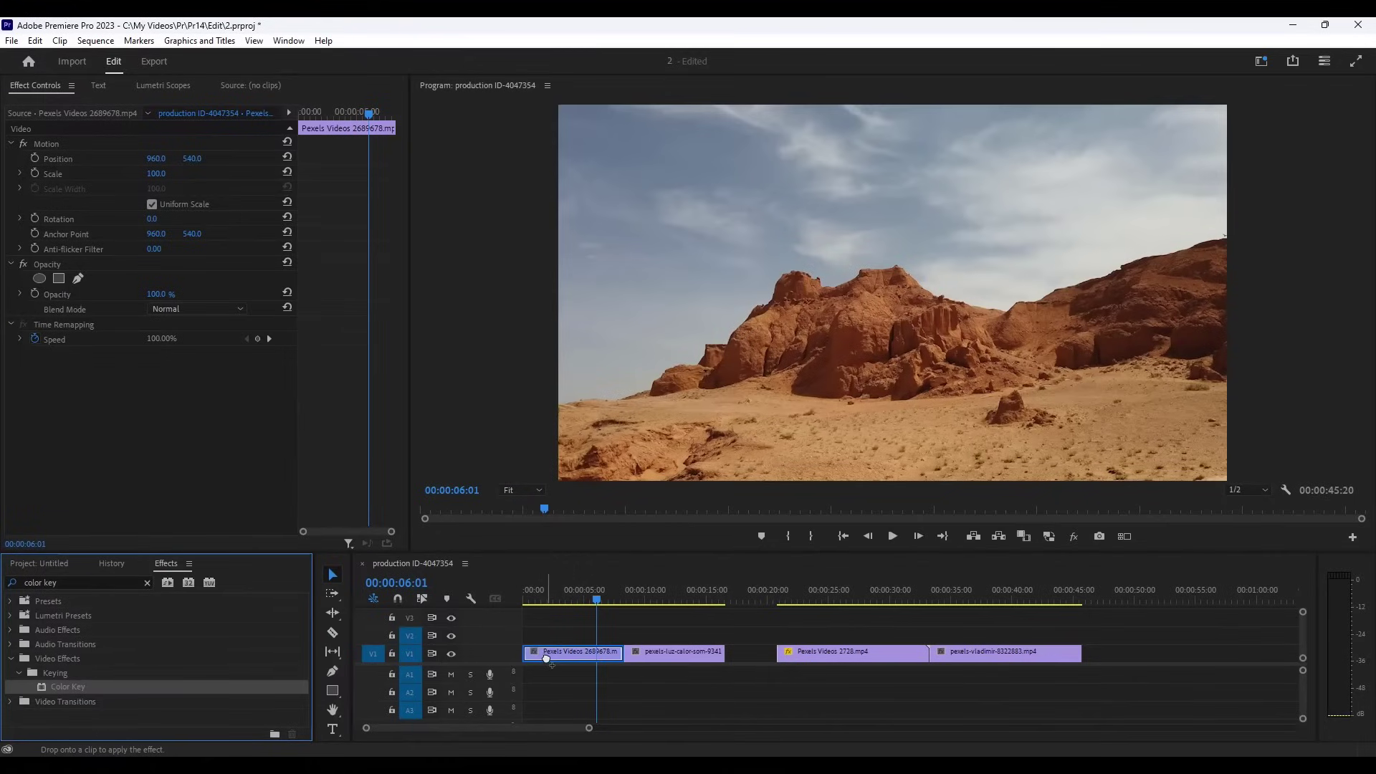
left_click_drag(546, 658, 549, 658)
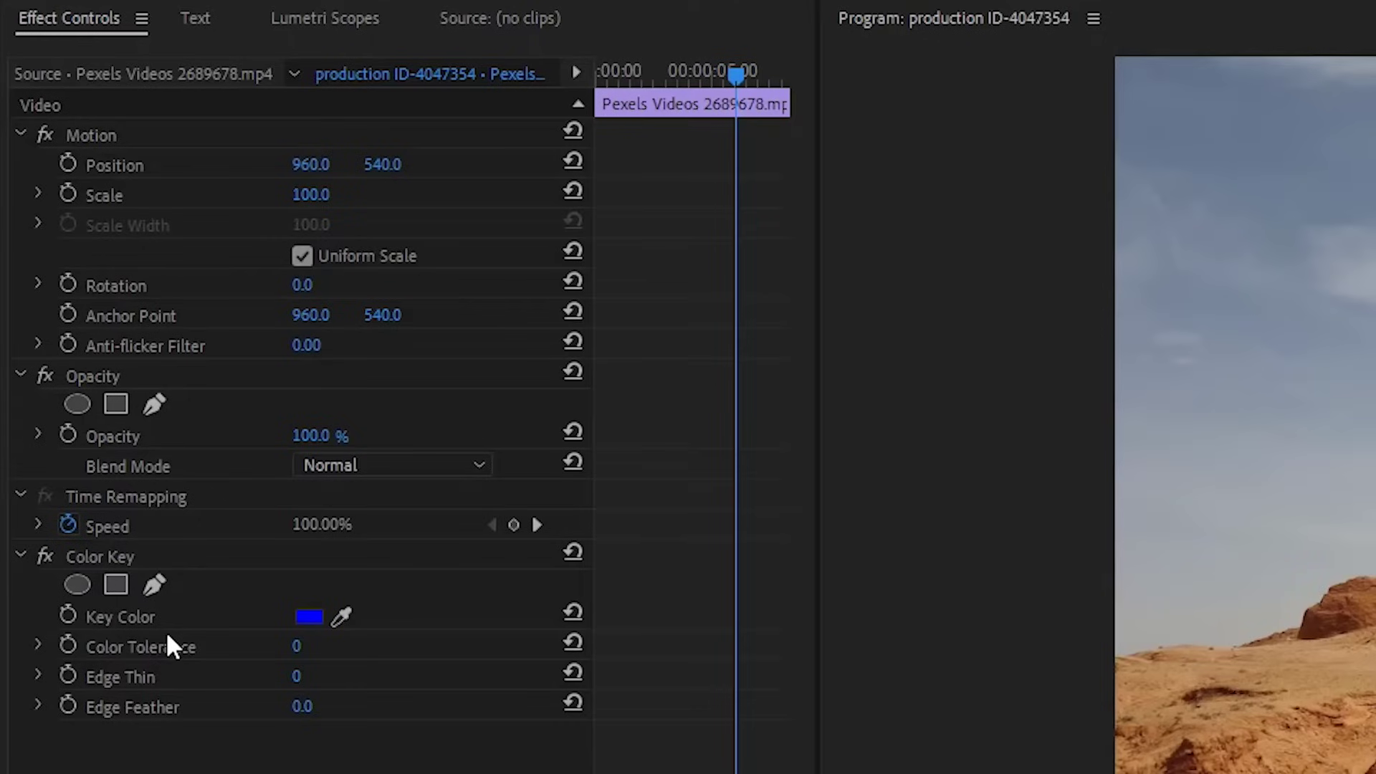
Sample the blue sky as the Color Key's key color and set its Color Tolerance to 79
left_click(342, 617)
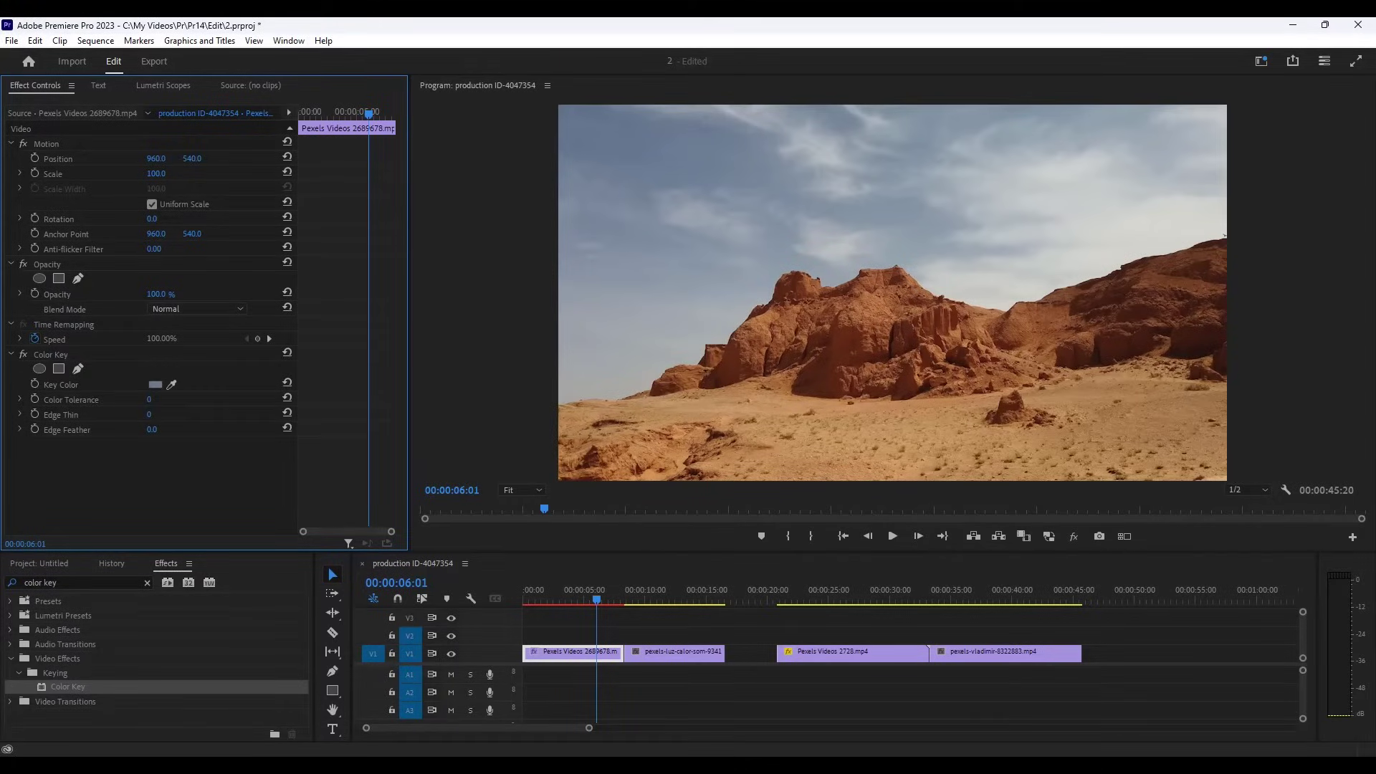
left_click_drag(151, 399, 214, 399)
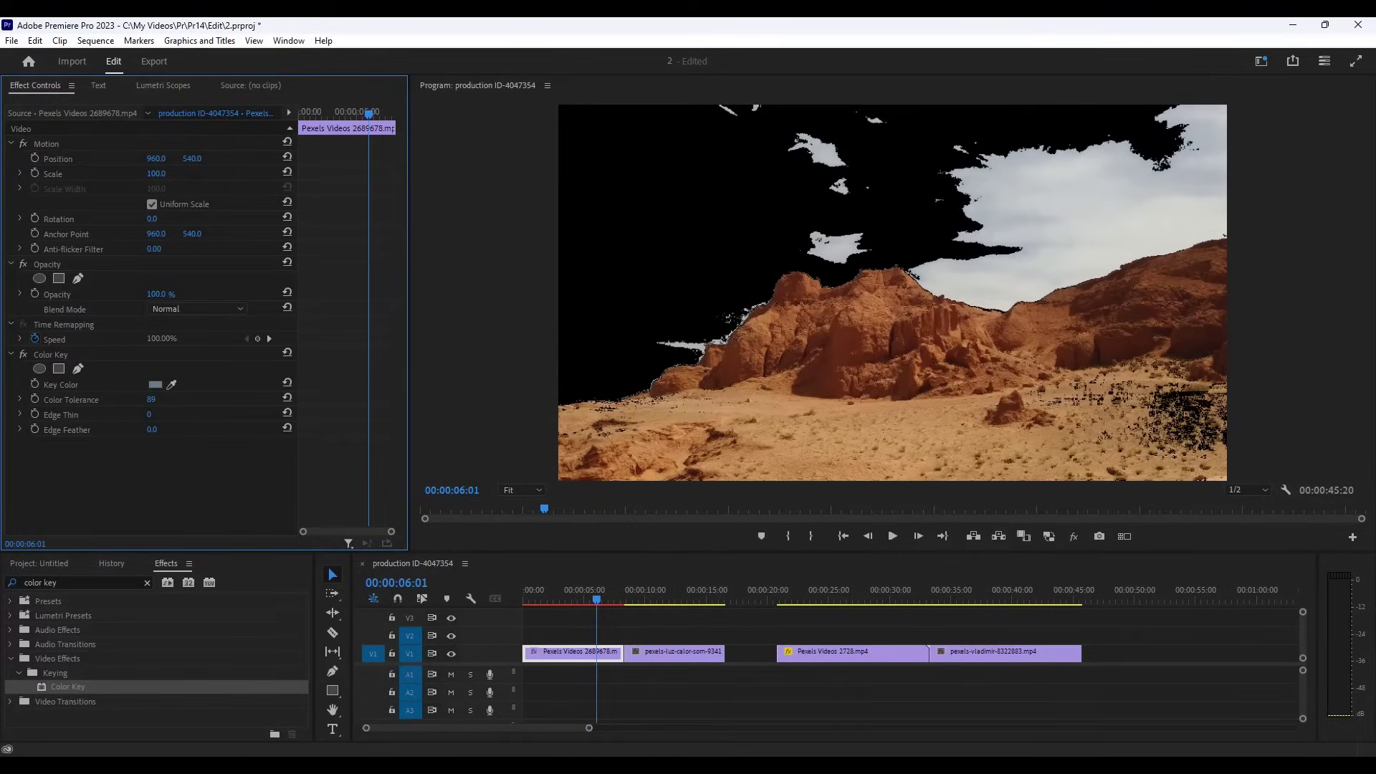
left_click_drag(213, 400, 207, 399)
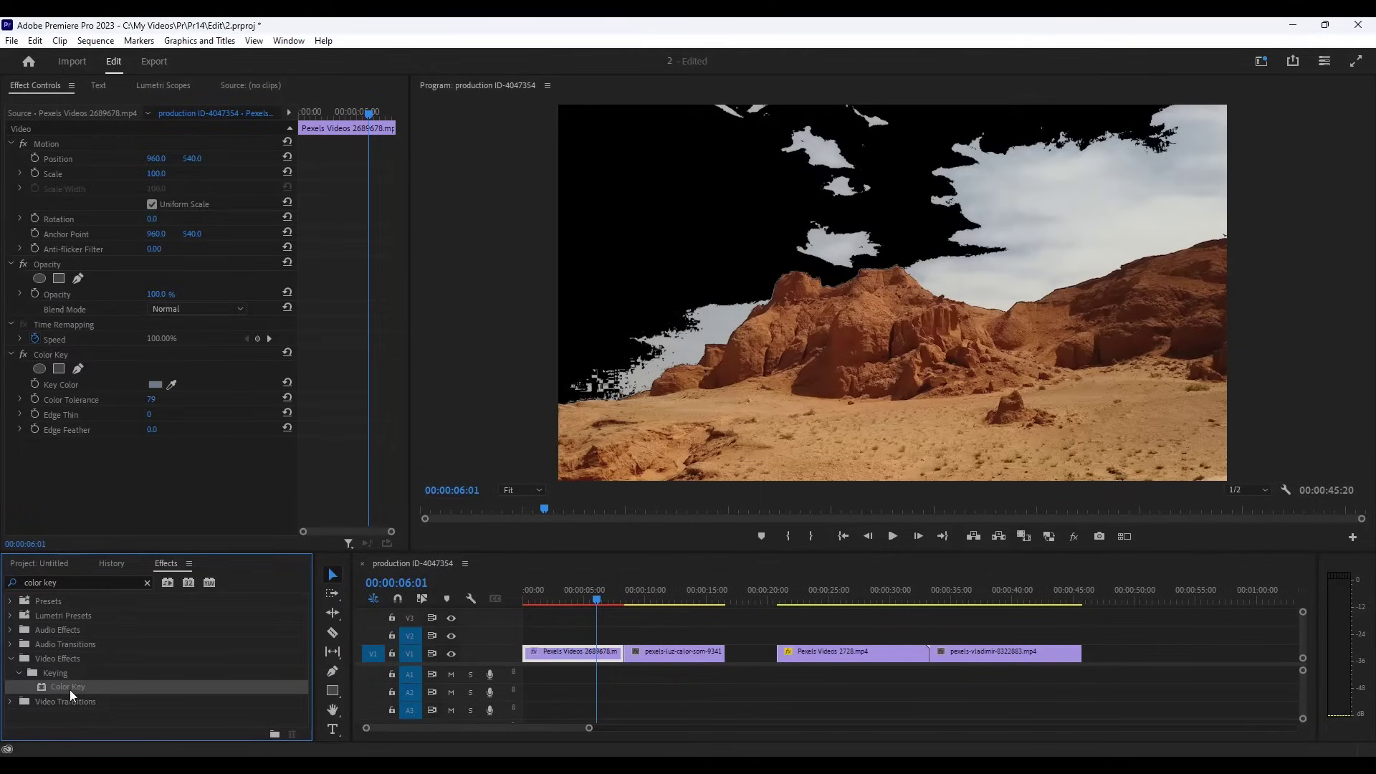
Apply a second Color Key to the desert clip, keyed to the white clouds with a Color Tolerance of 71
left_click_drag(63, 690, 556, 660)
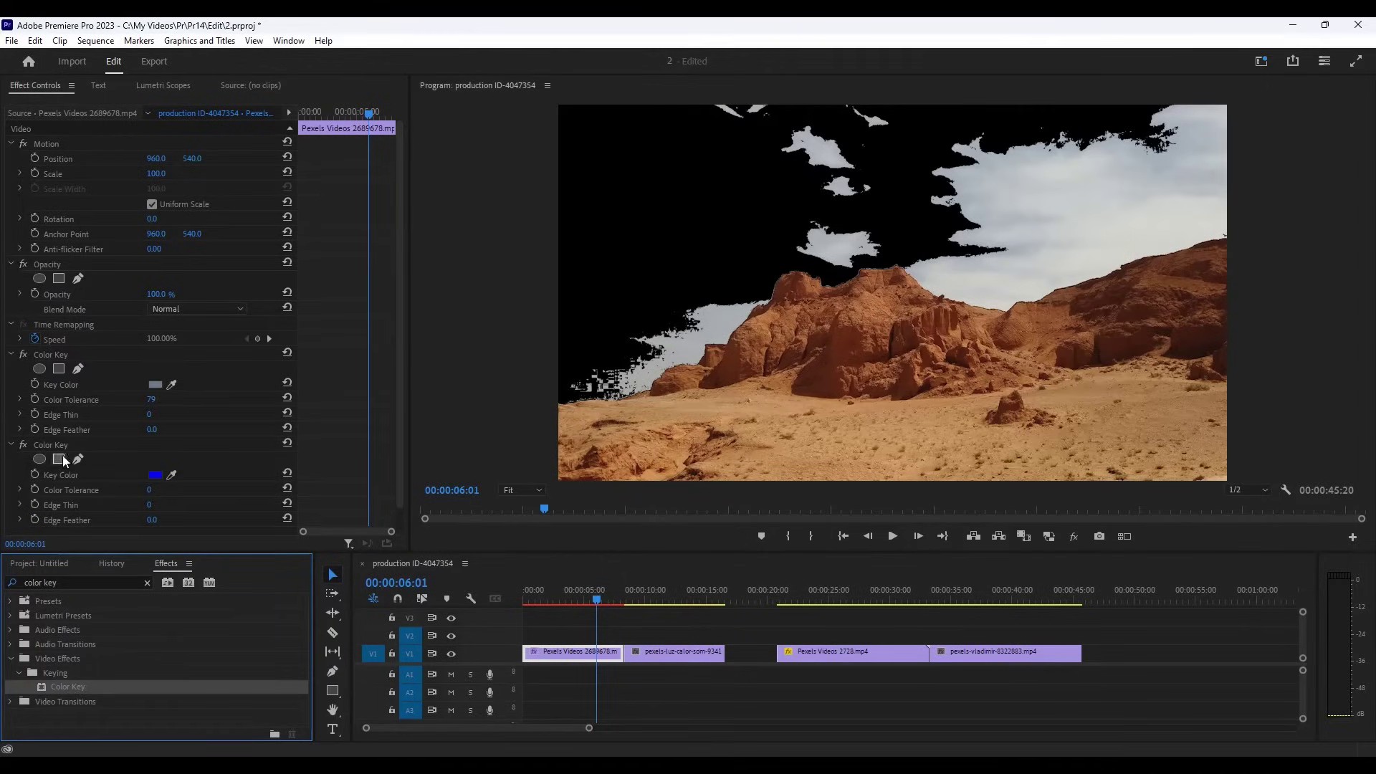
left_click(400, 446)
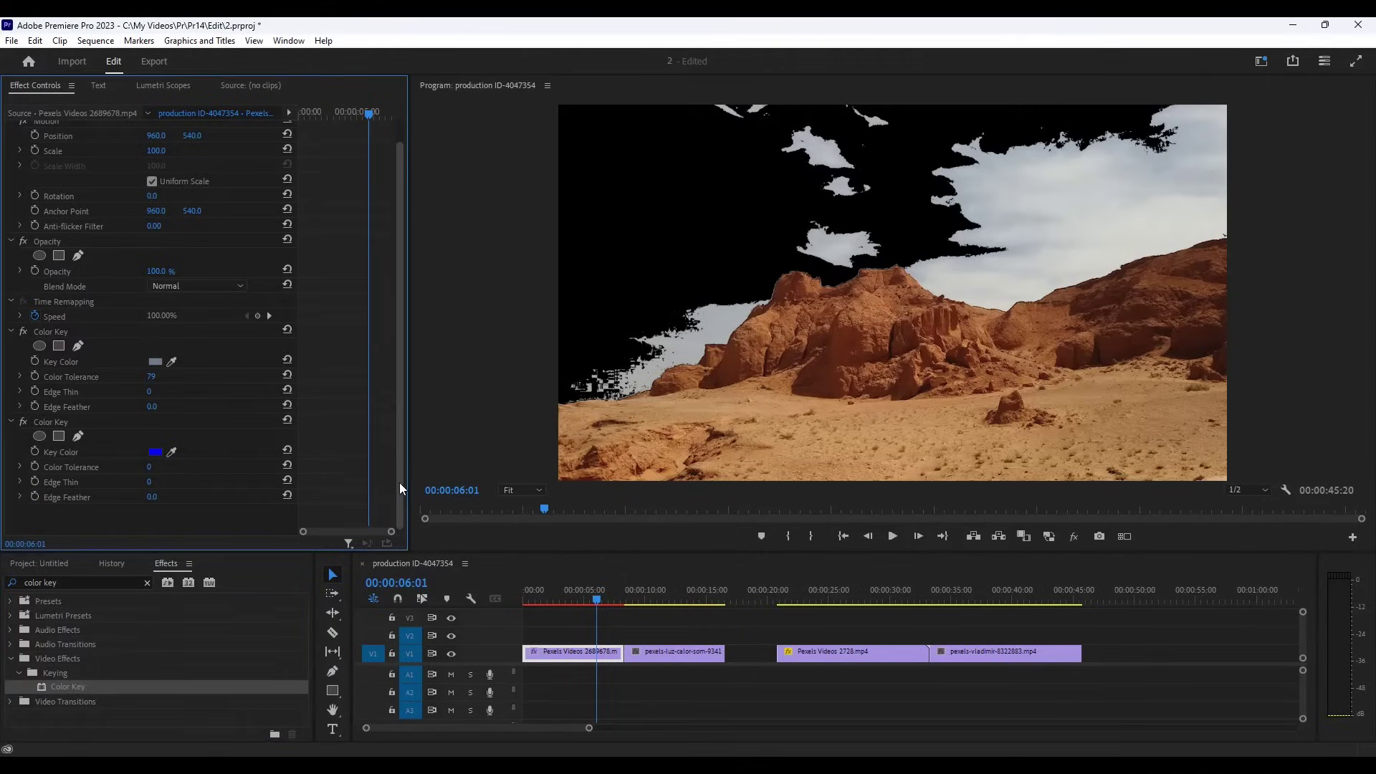
left_click(173, 453)
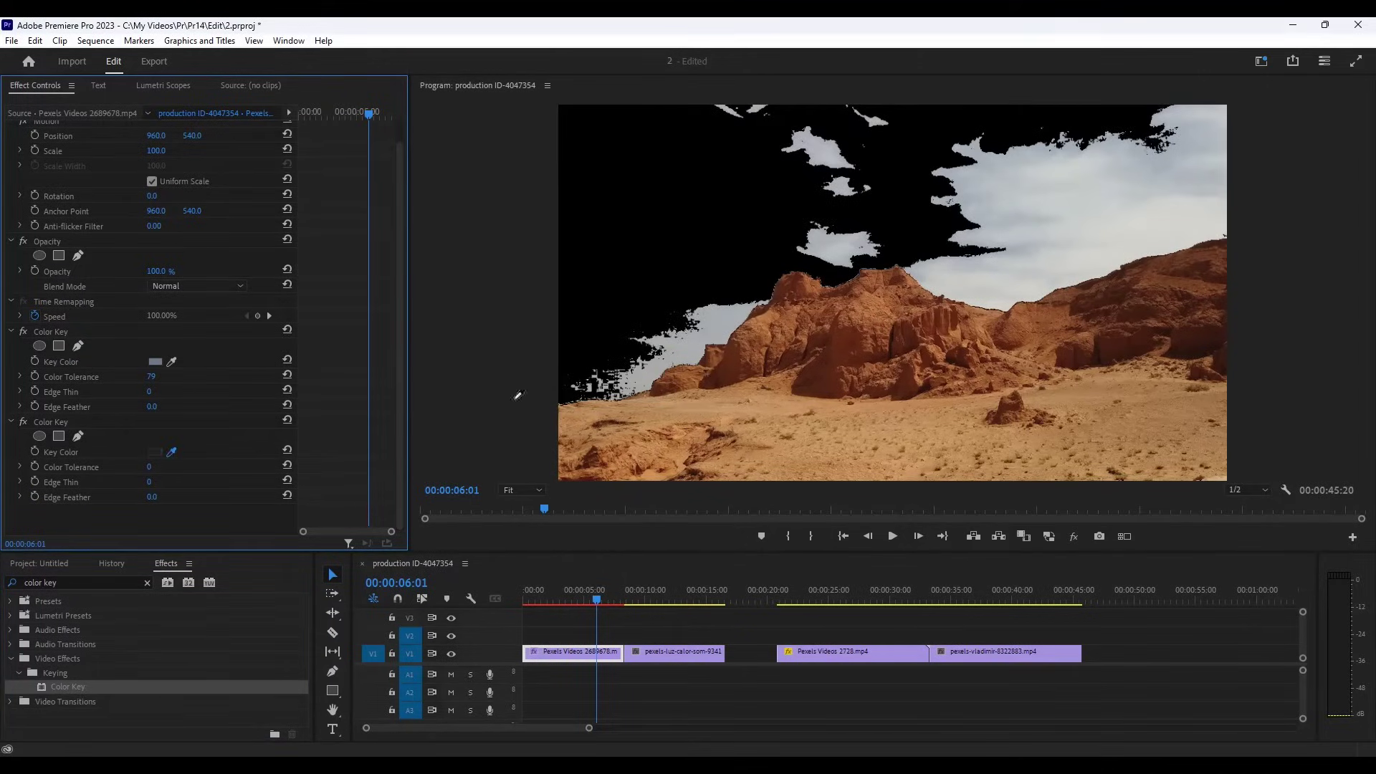
left_click(1070, 188)
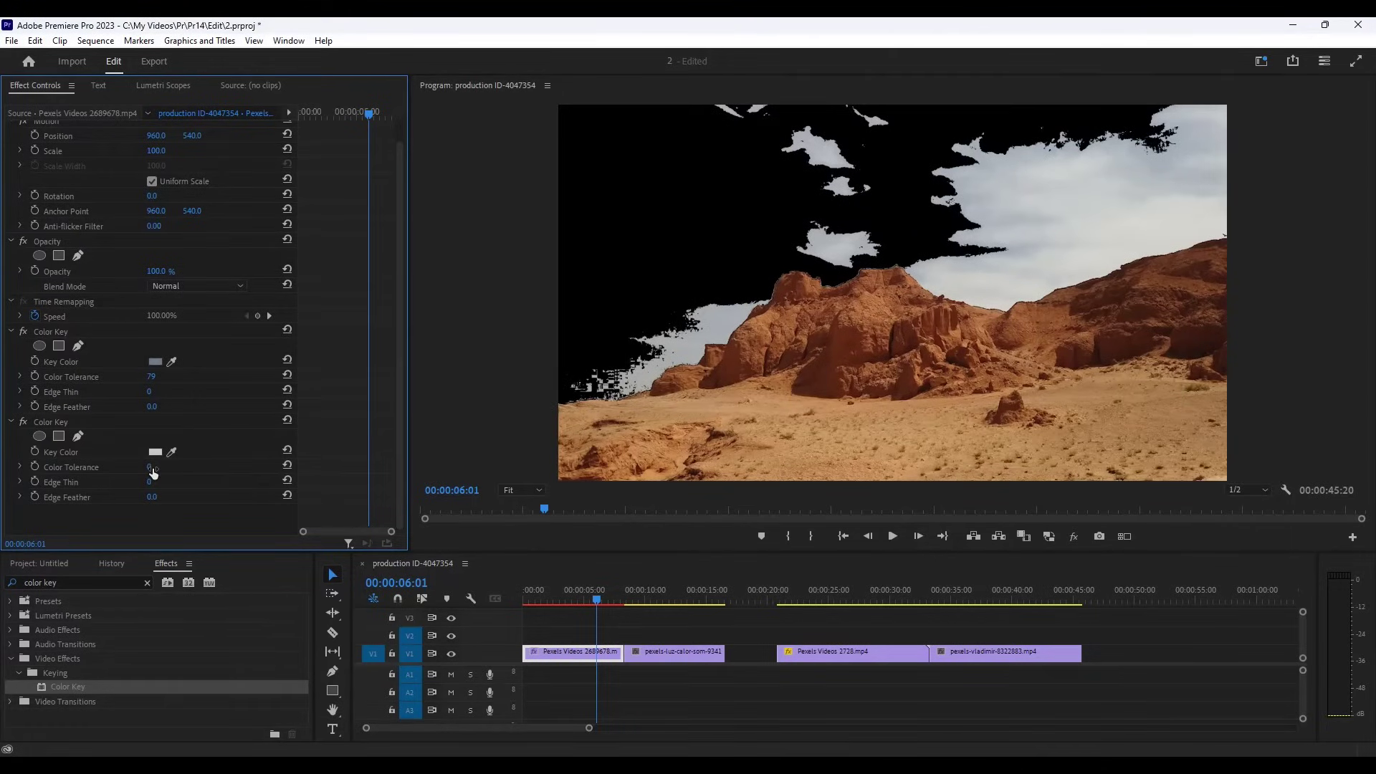
left_click_drag(152, 472, 191, 472)
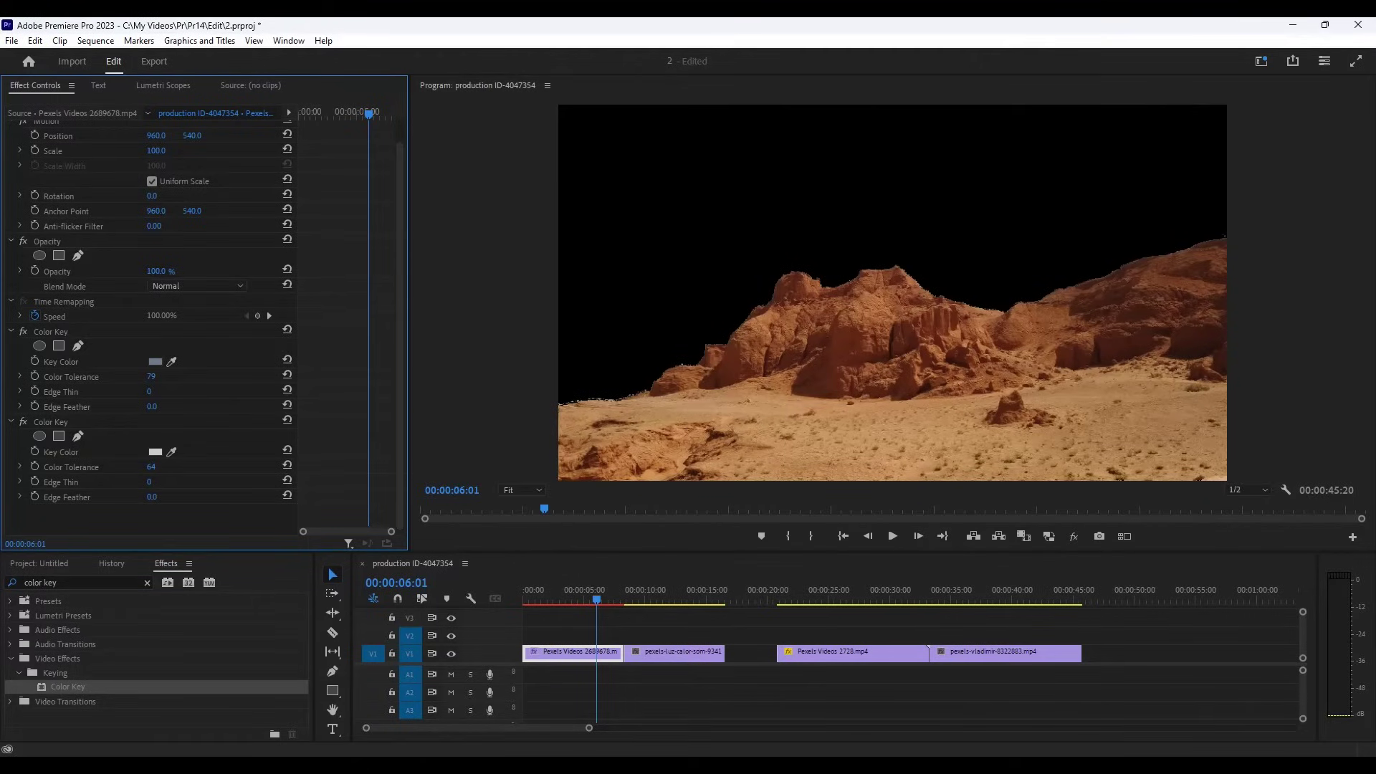
left_click_drag(192, 473, 197, 472)
Play the keyed desert clip from the start of the sequence to check the sky removal
left_click(523, 600)
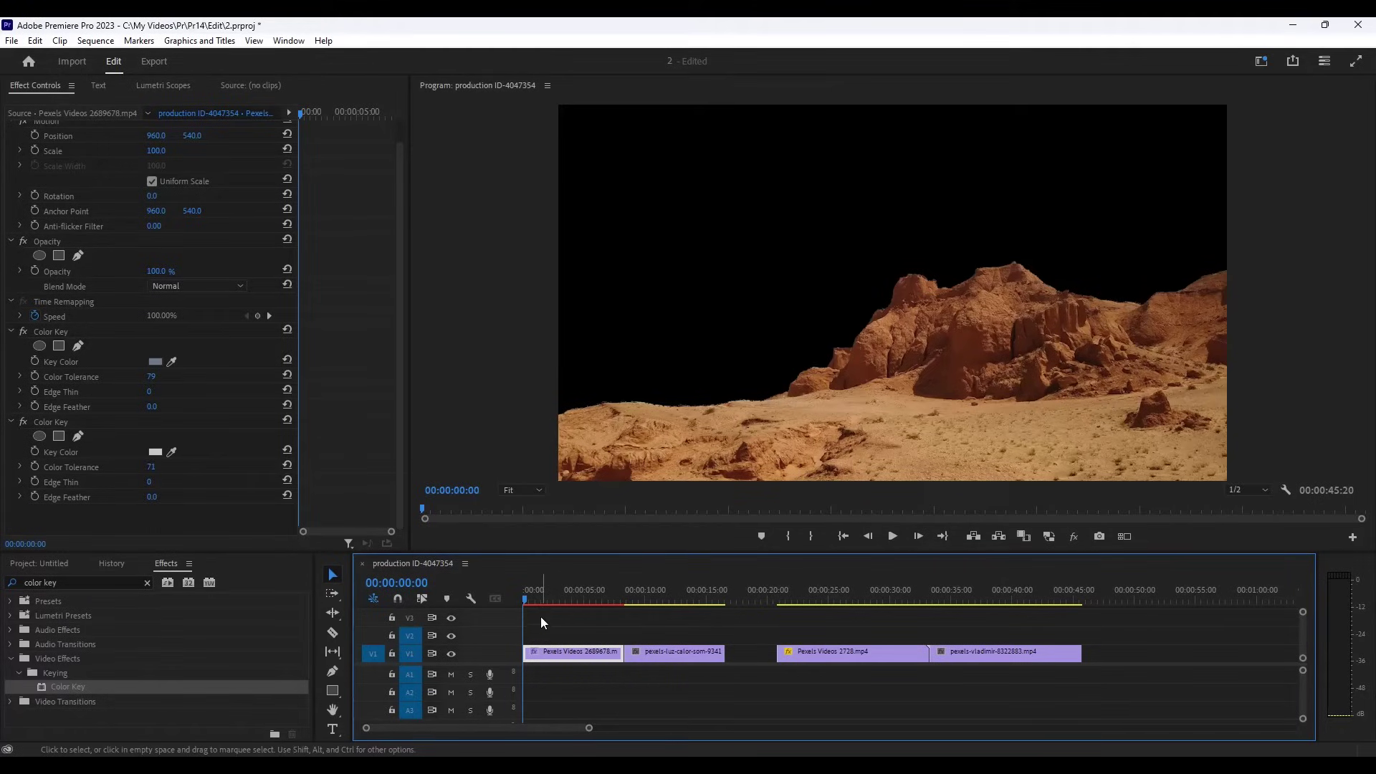
key("space")
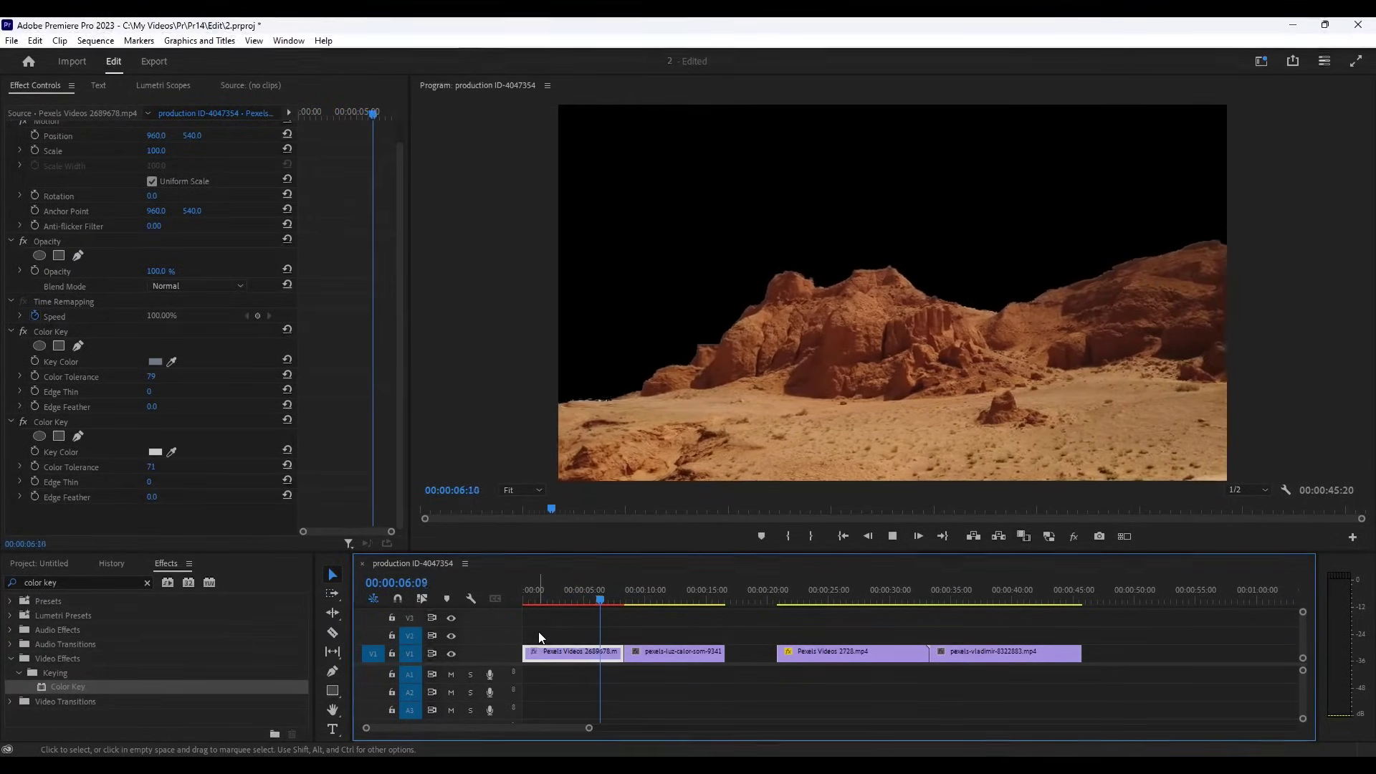
key("space")
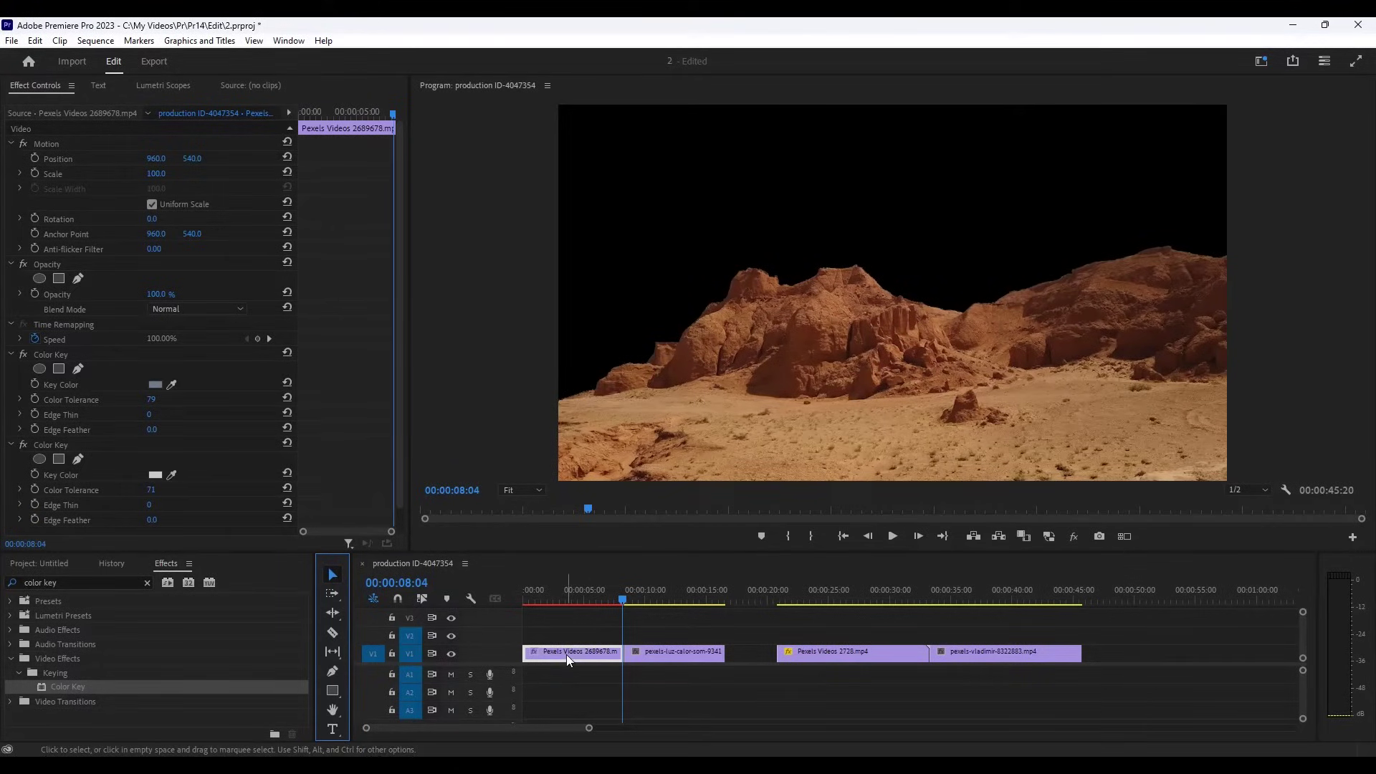
Stack the desert clip on V2 above the starry sky clip on V1 at the sequence start, and set the sky's vertical position to 385
left_click_drag(566, 652, 570, 637)
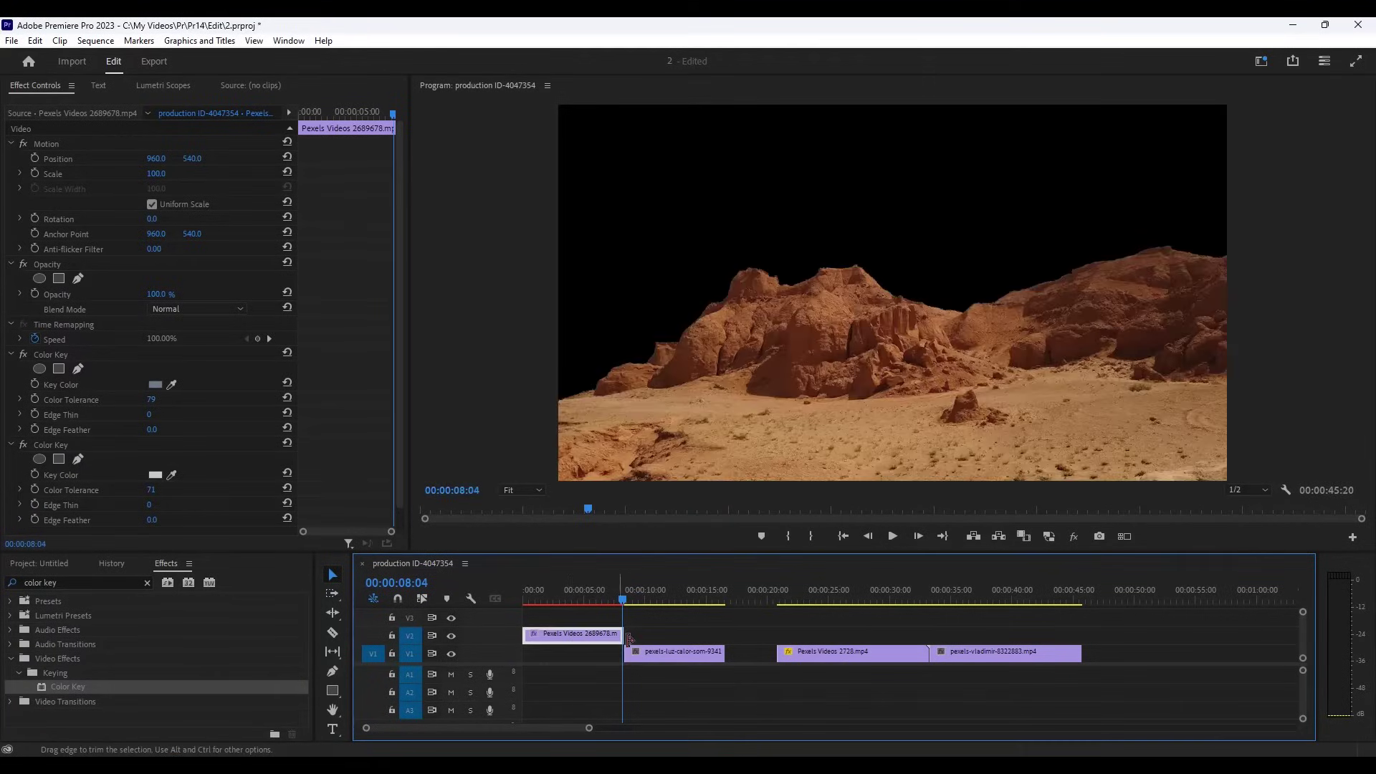
left_click_drag(624, 596, 566, 655)
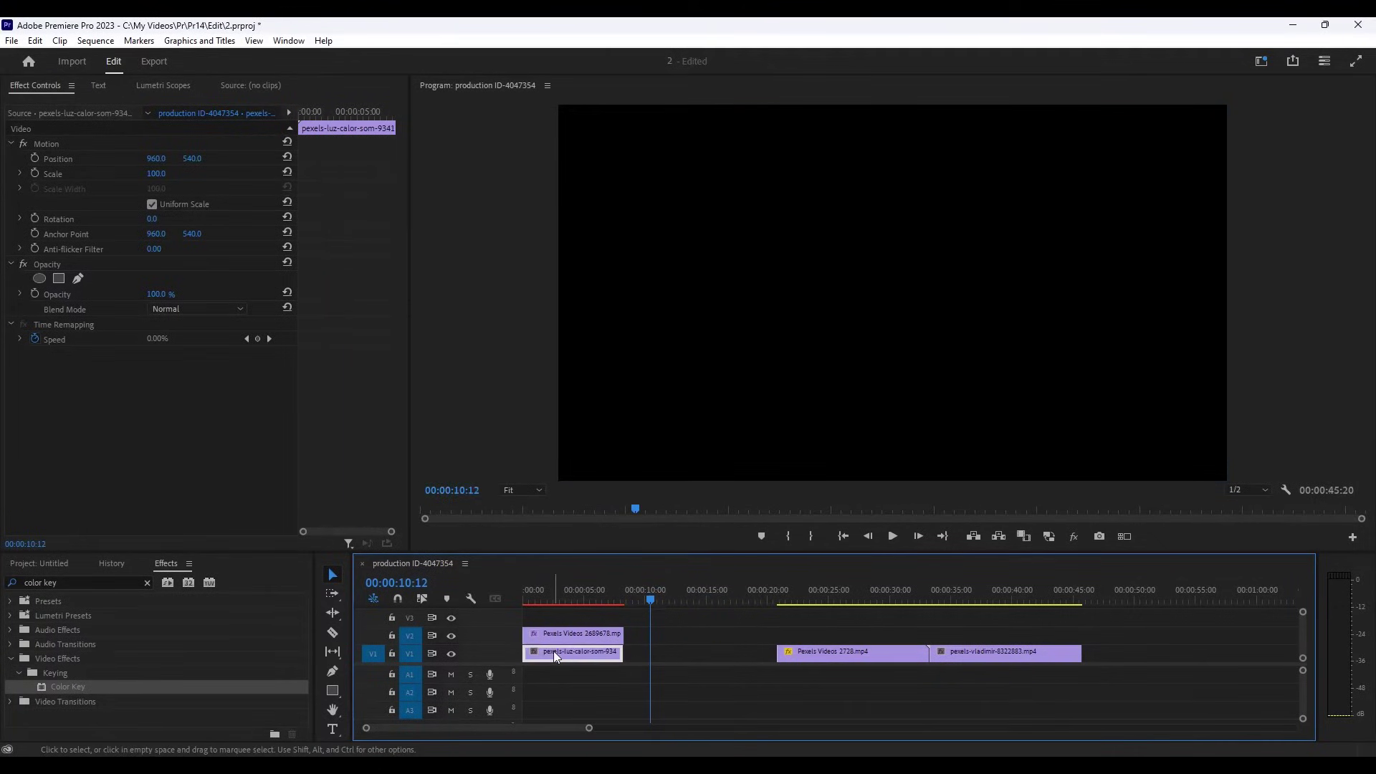
left_click(531, 592)
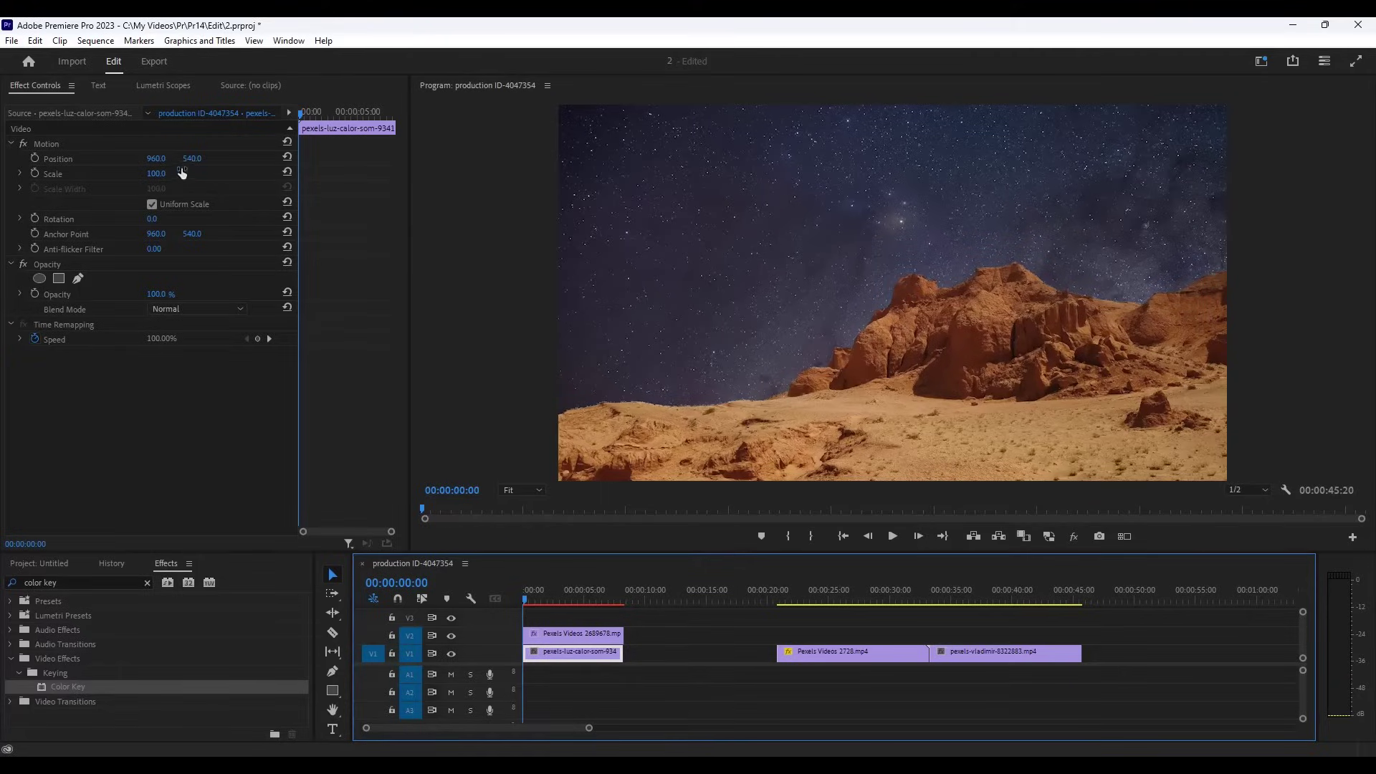
left_click_drag(198, 164, 301, 209)
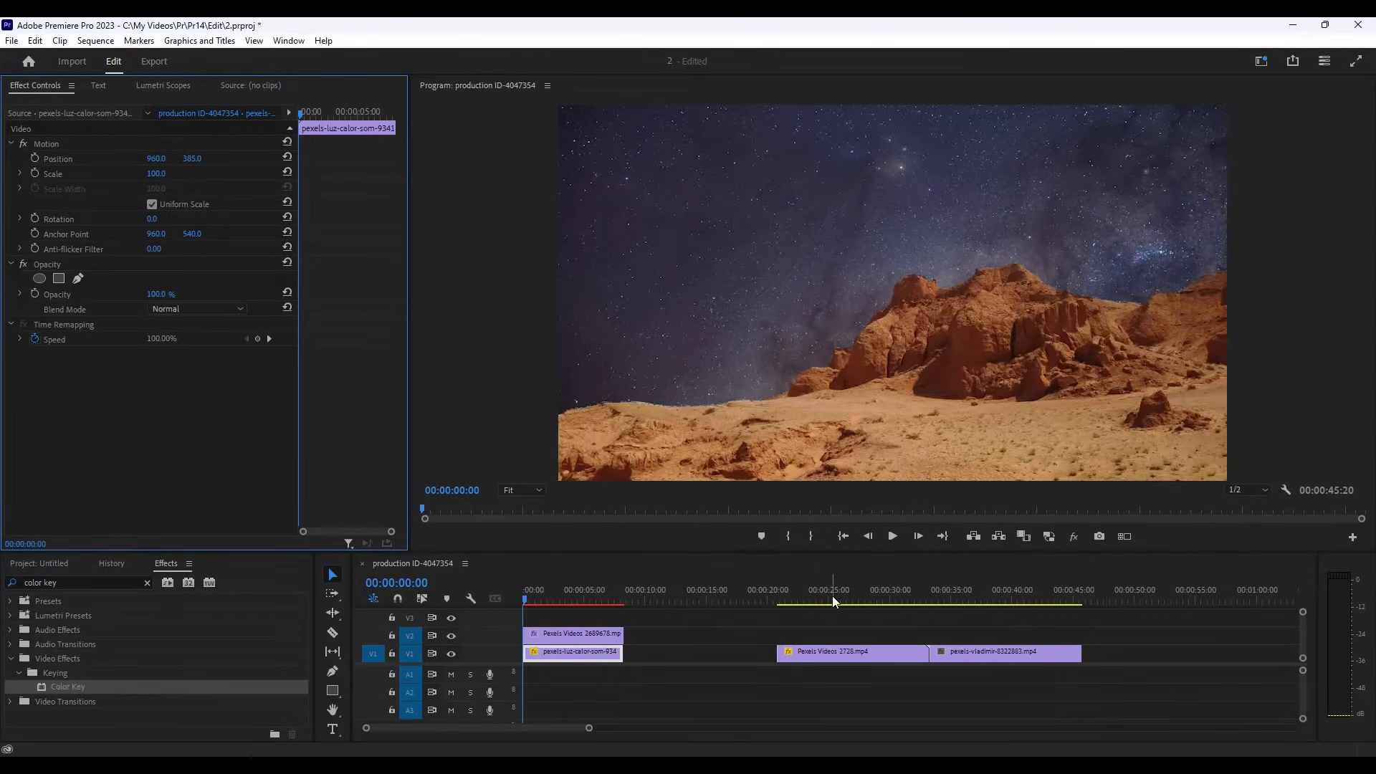
Play the desert and starry sky composite, then return the playhead to the start
left_click(893, 537)
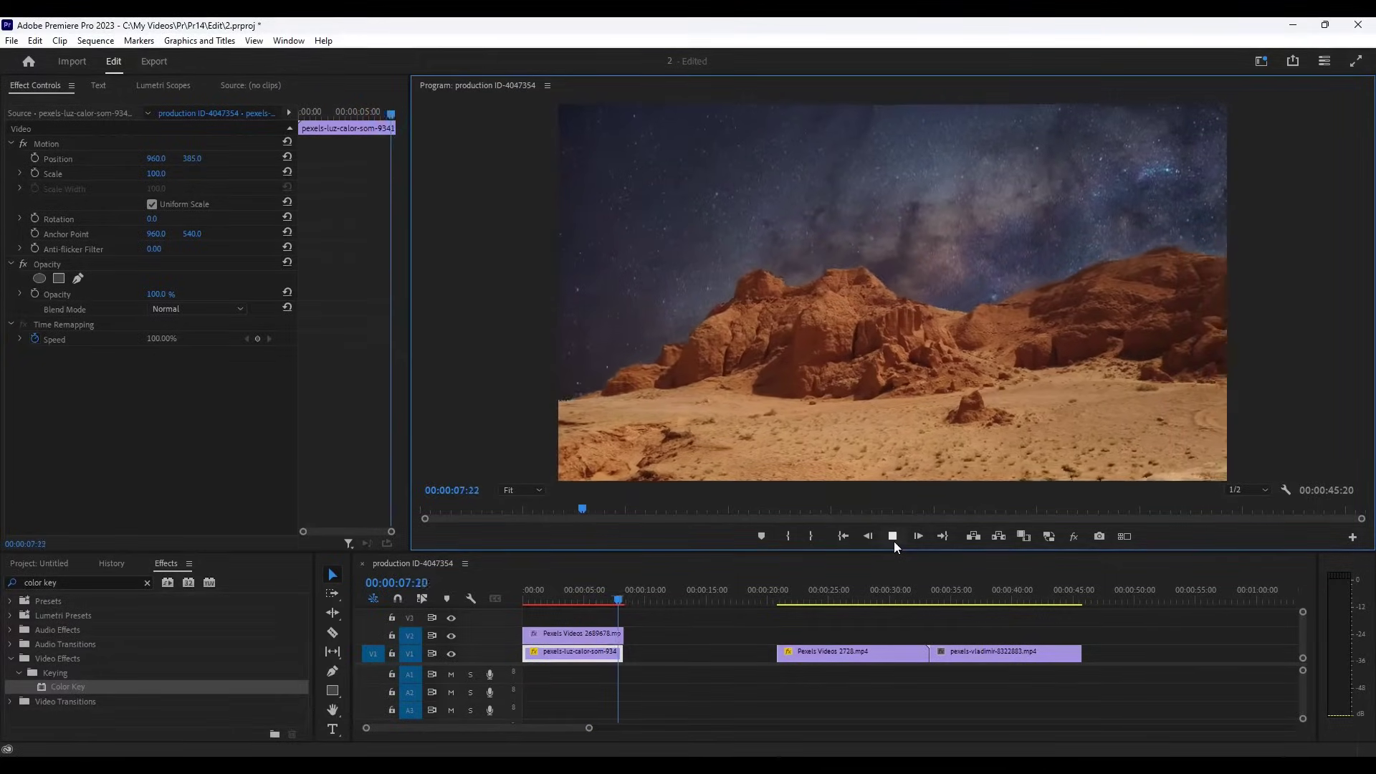
left_click(893, 538)
left_click_drag(549, 589, 505, 592)
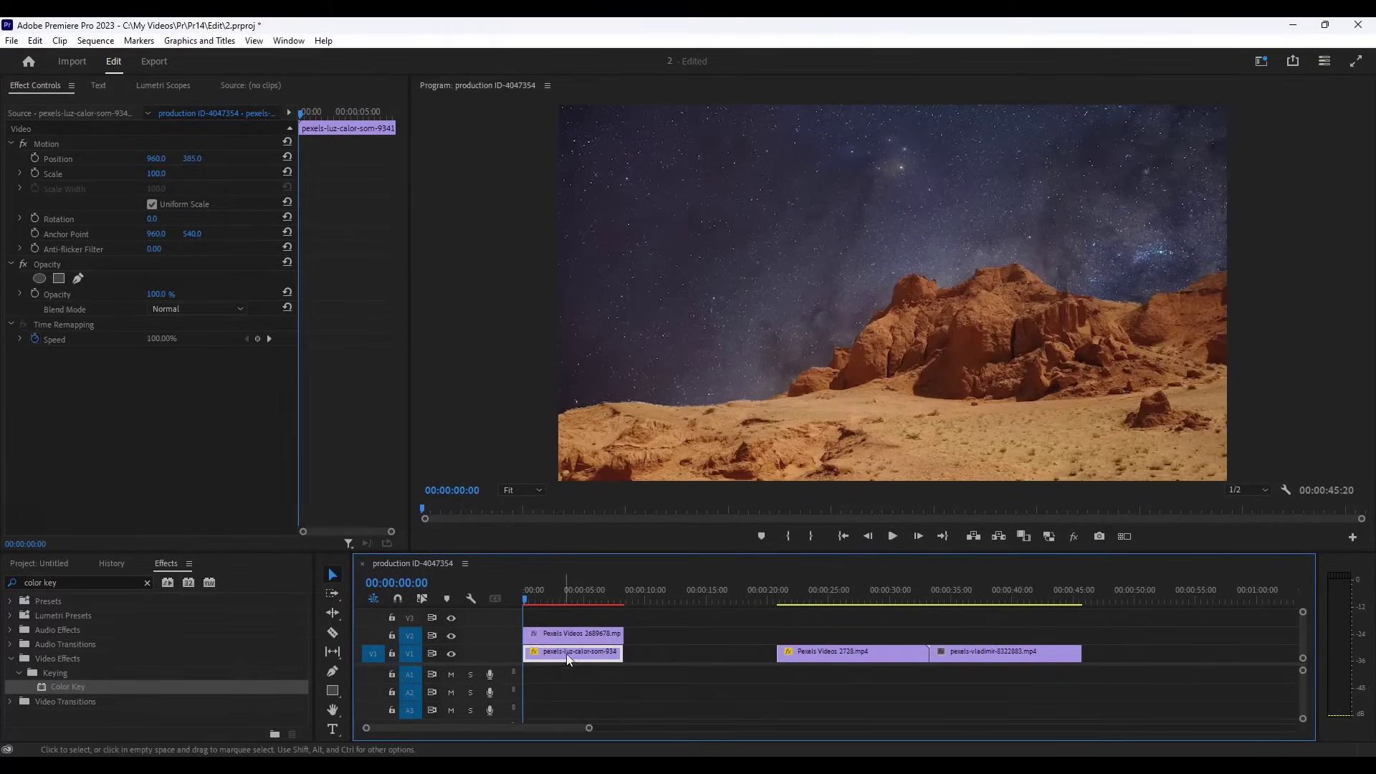
Refine the desert clip's keyed edges by increasing Edge Thin and Edge Feather in both Color Key effects
left_click(559, 637)
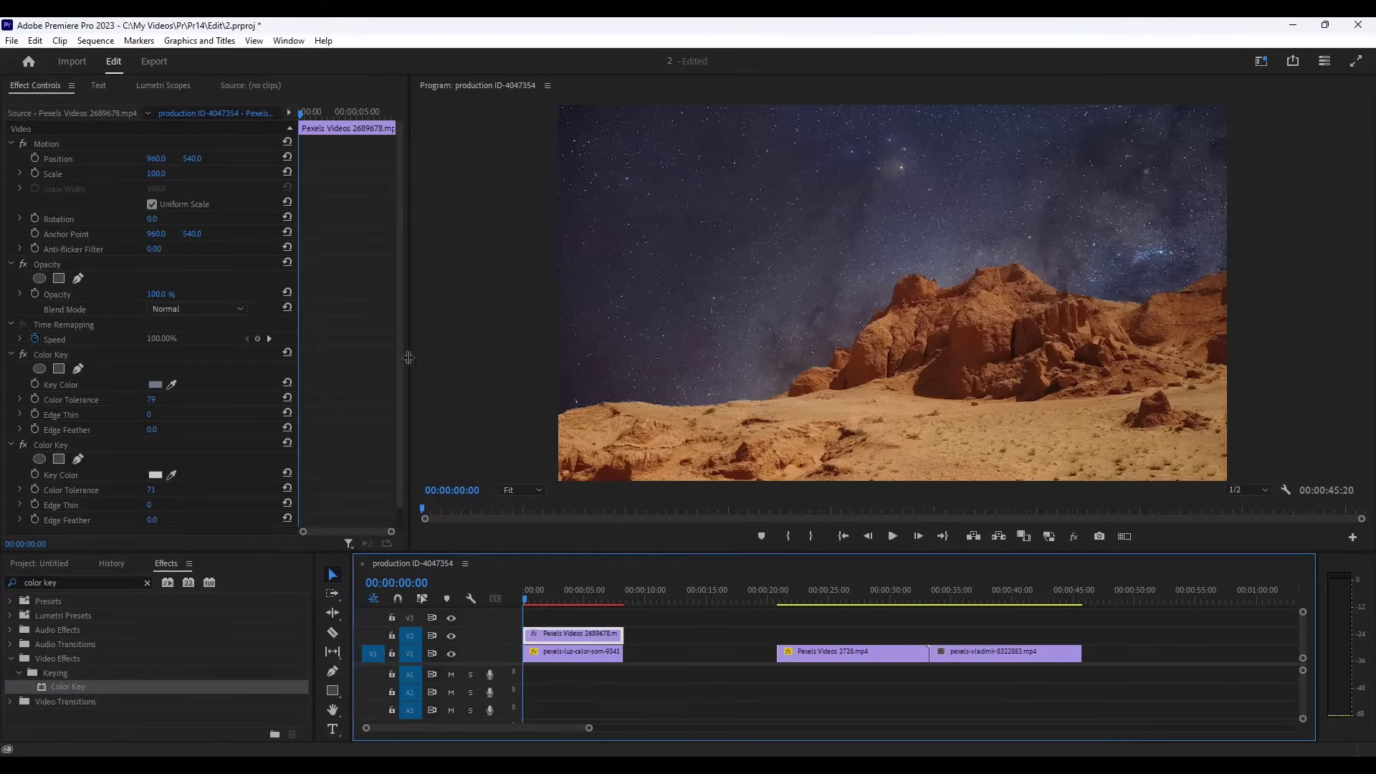
scroll(393, 417, "down", 1)
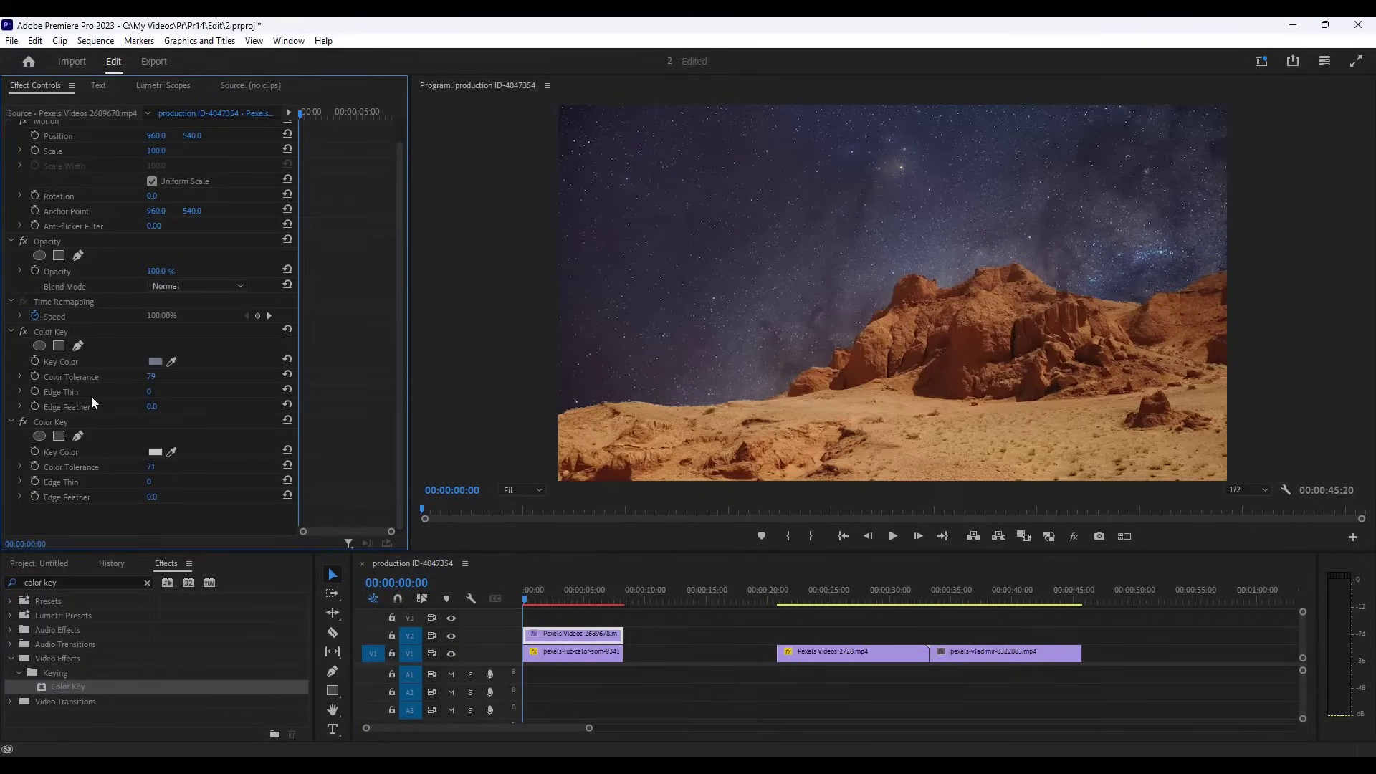
scroll(79, 393, "up", 1)
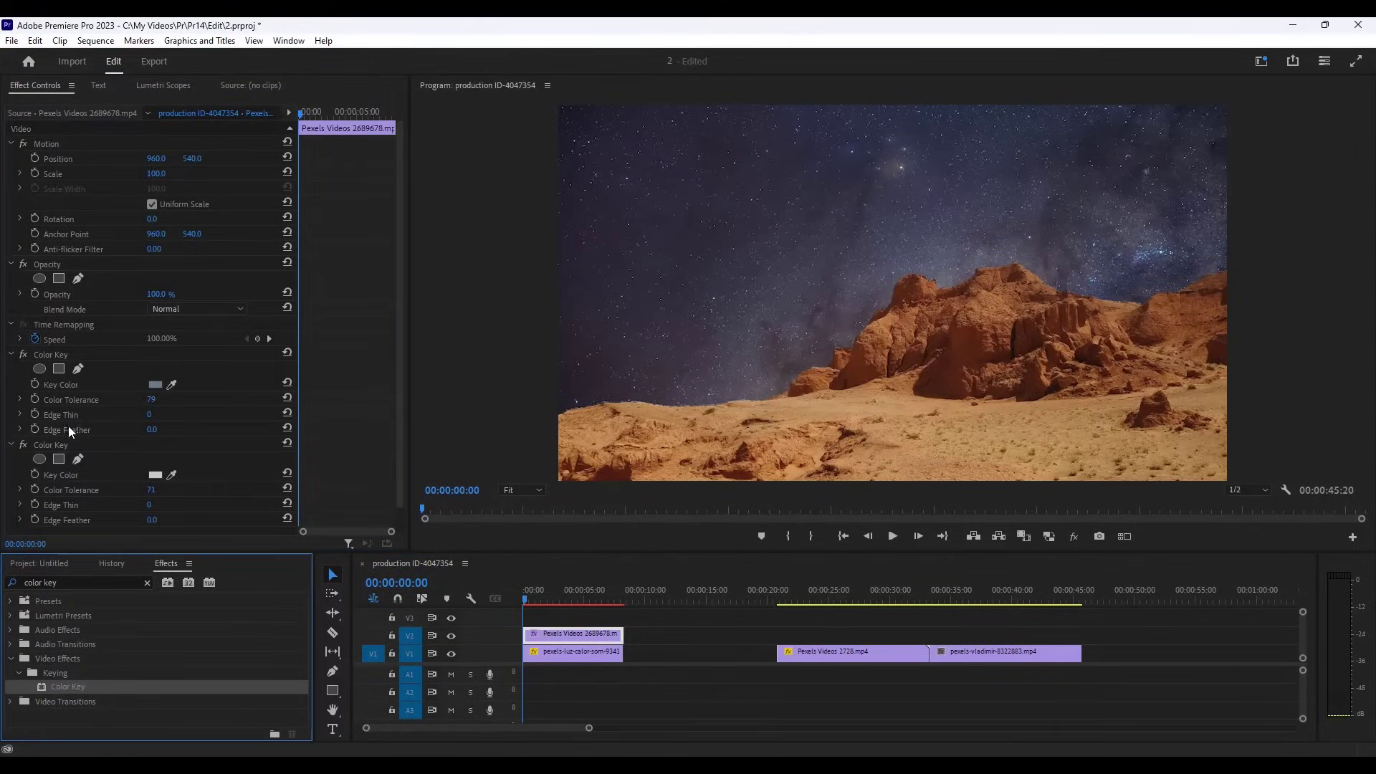
left_click(149, 420)
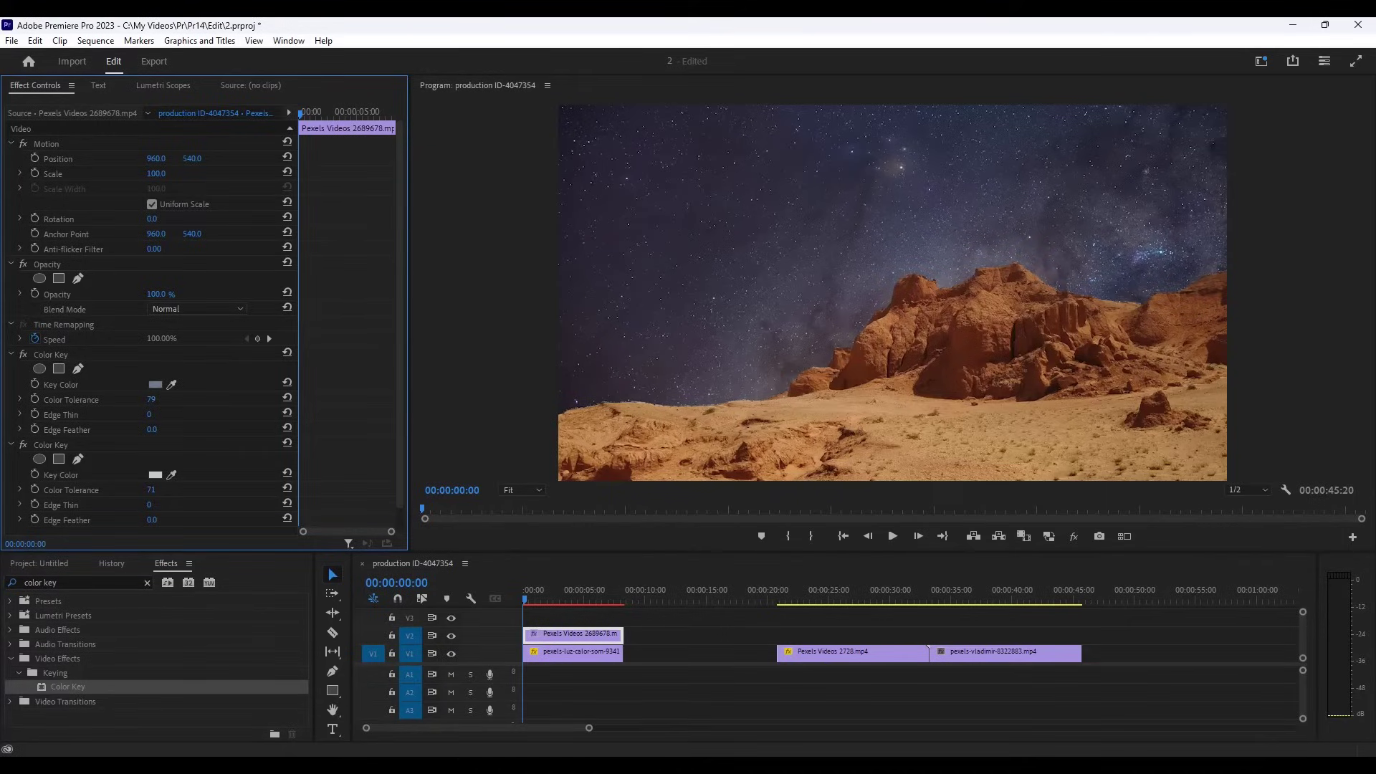
left_click_drag(149, 415, 158, 414)
left_click_drag(151, 415, 164, 418)
left_click_drag(149, 506, 154, 506)
left_click_drag(152, 435, 155, 434)
left_click_drag(152, 519, 157, 520)
Preview the composite with the refined edges and return the playhead to the start
left_click(893, 539)
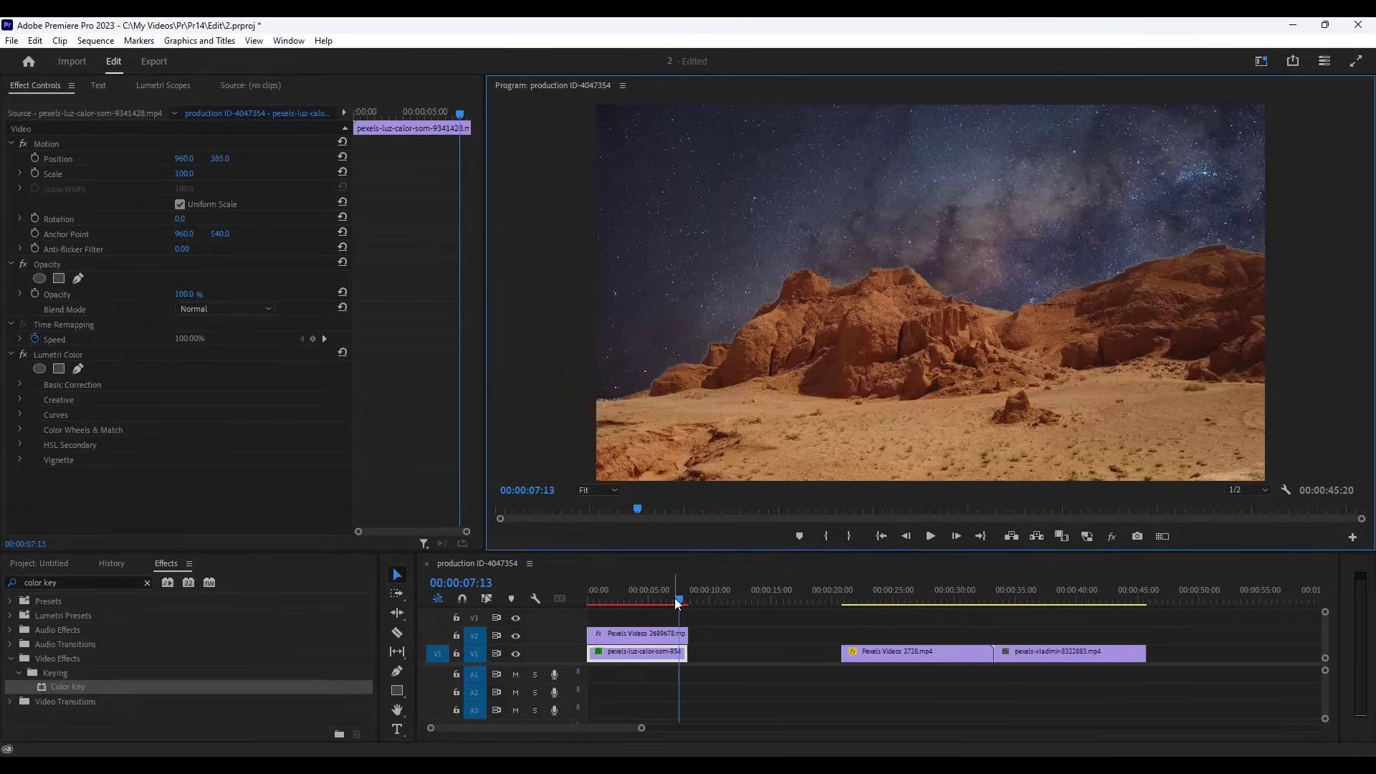
left_click(655, 599)
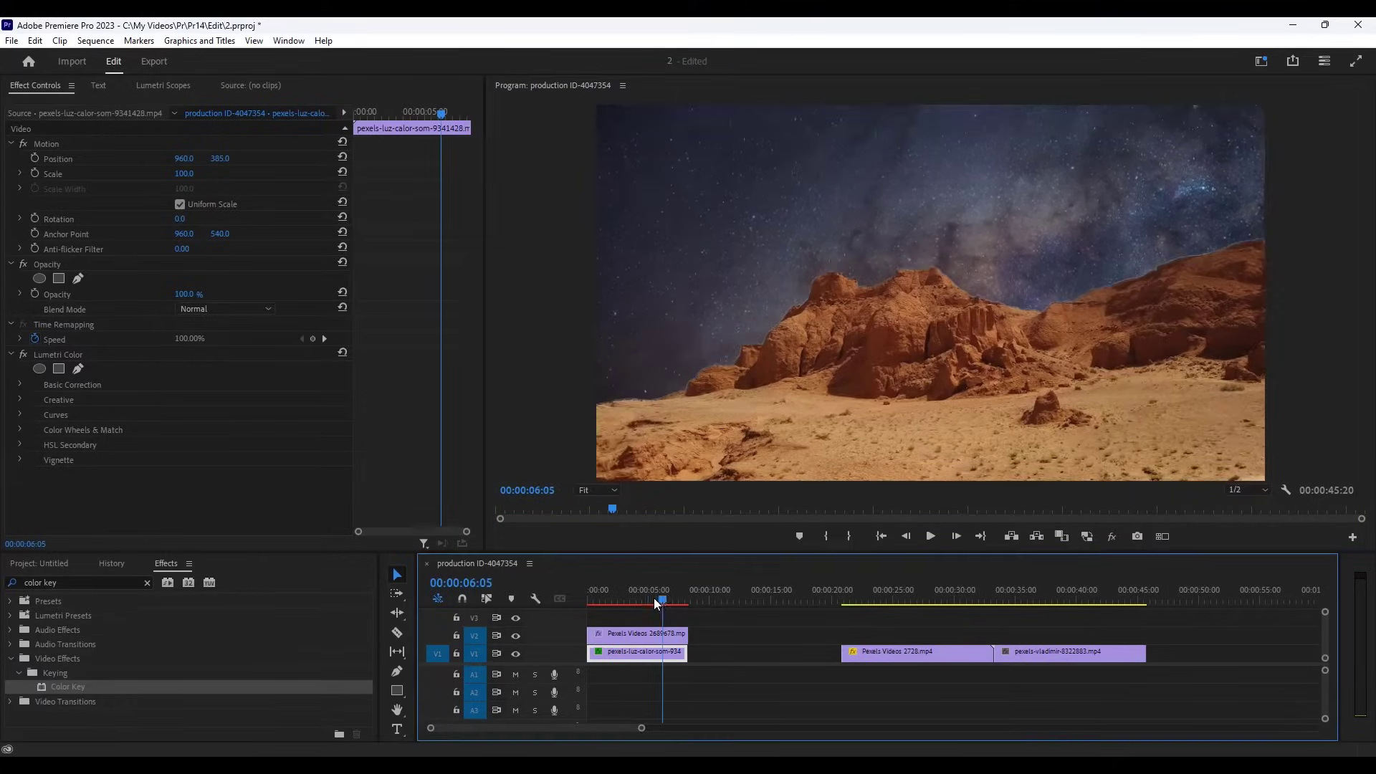
left_click_drag(654, 597, 575, 598)
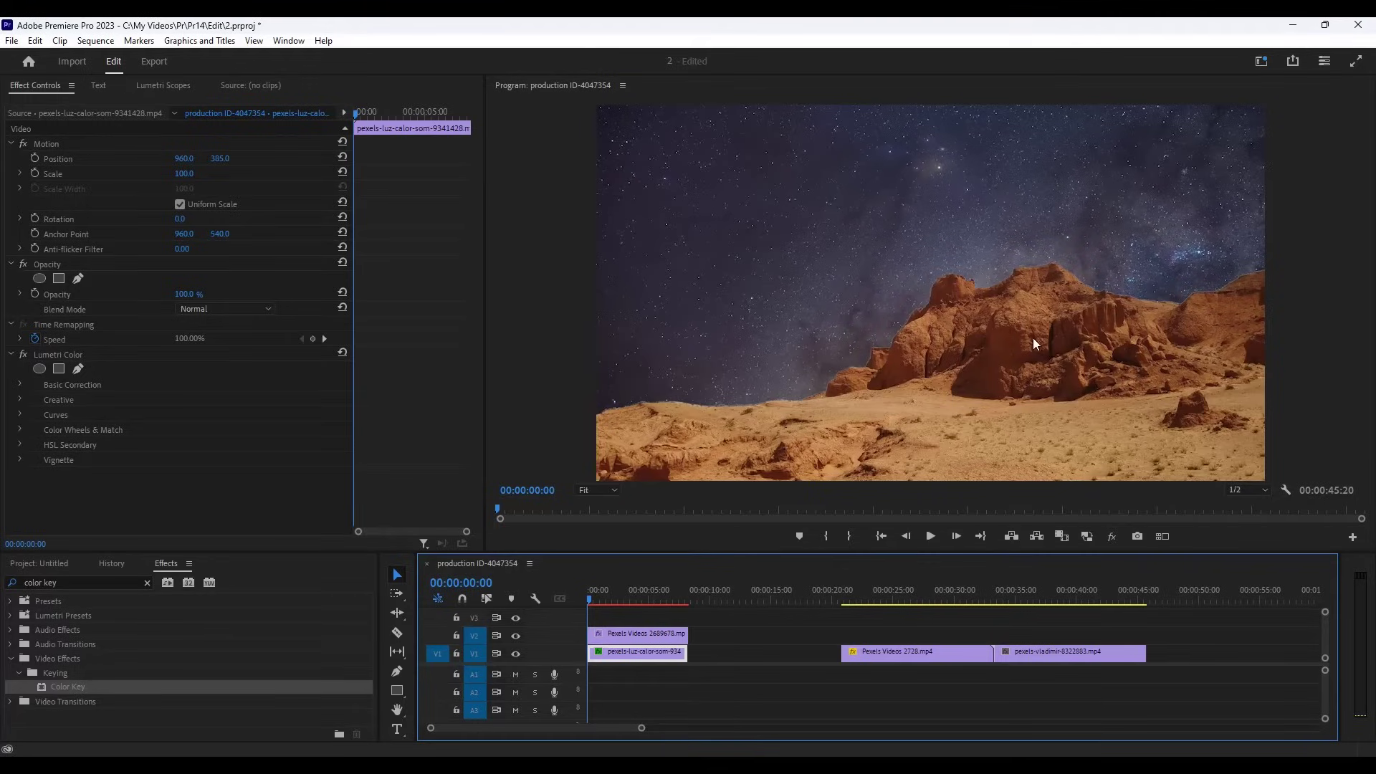
Correct the desert clip in Lumetri Color with Temperature -18.4, Exposure -1.1 and Contrast 36.0
left_click(289, 42)
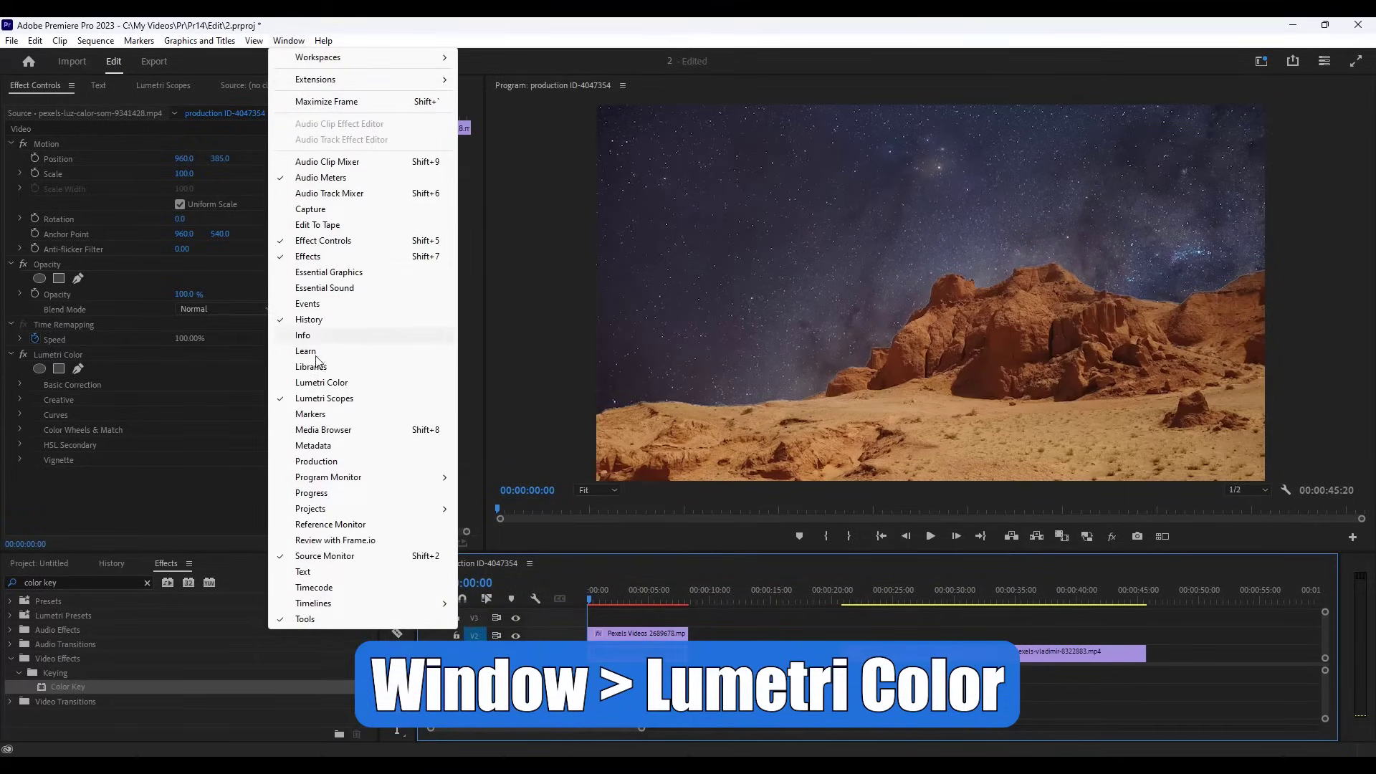
left_click(321, 382)
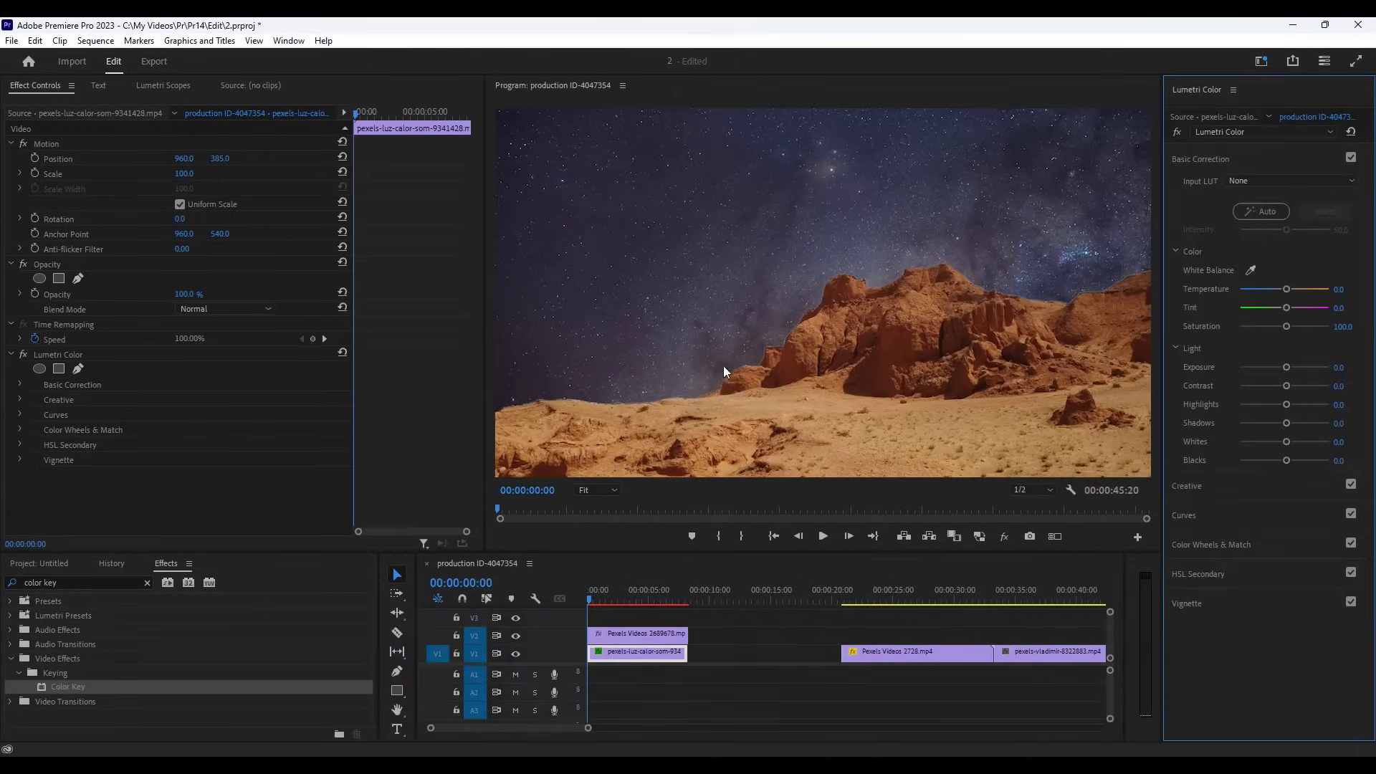
left_click(635, 635)
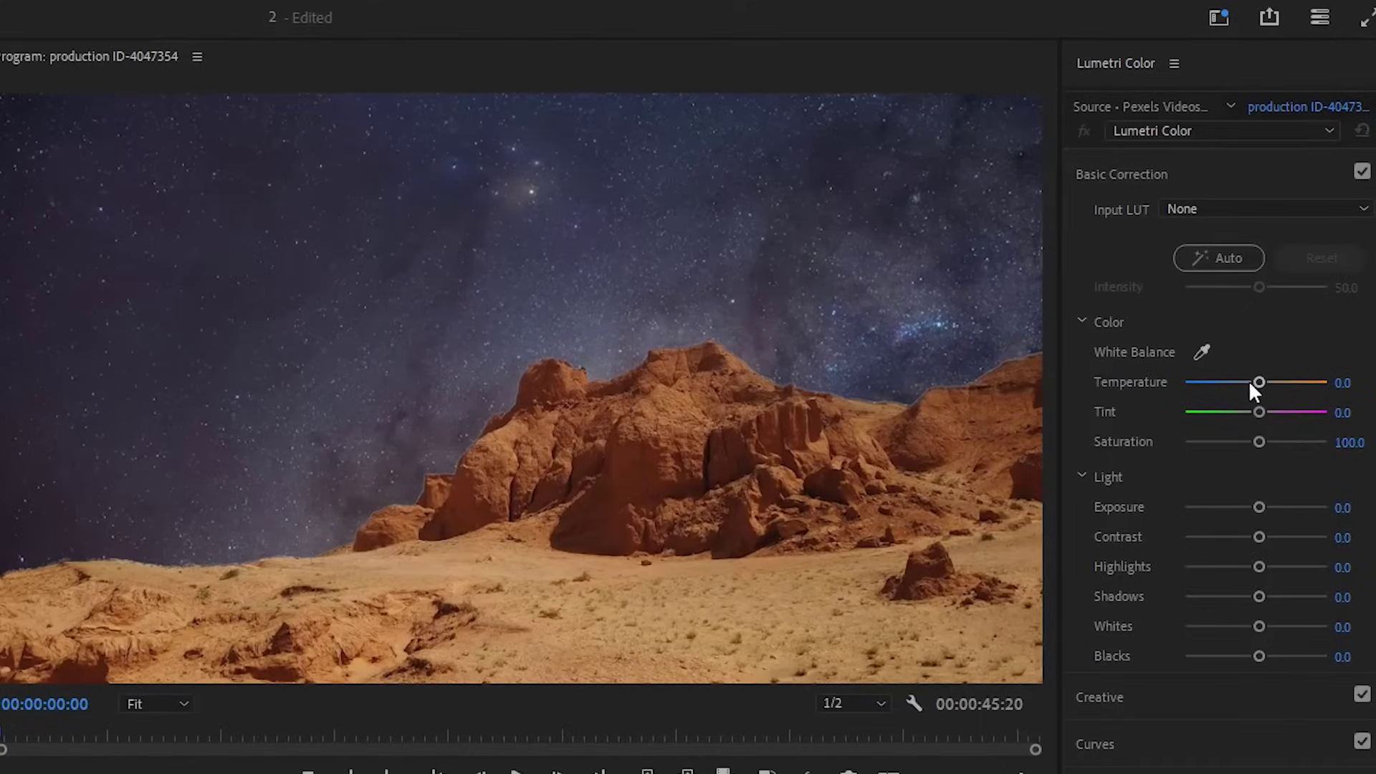
left_click_drag(1259, 382, 1244, 383)
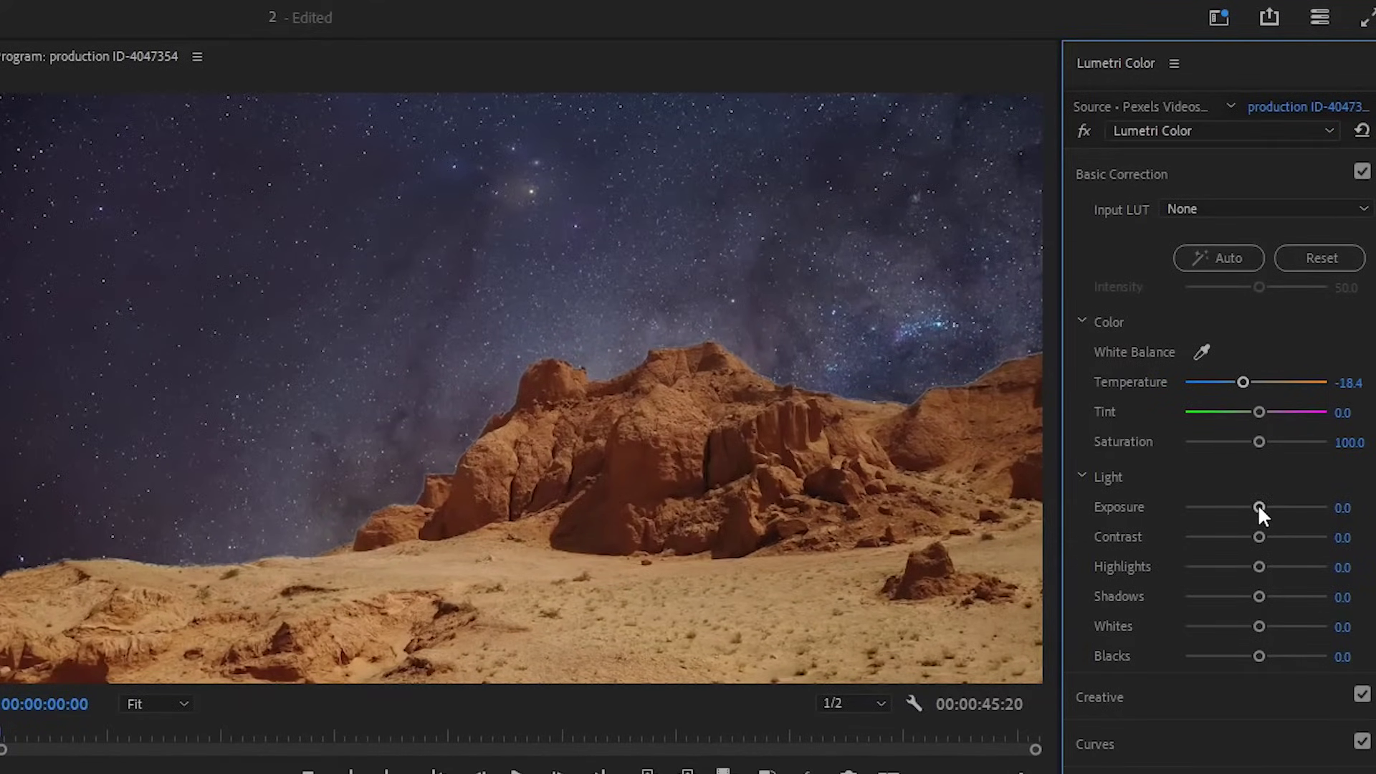
left_click_drag(1259, 506, 1278, 537)
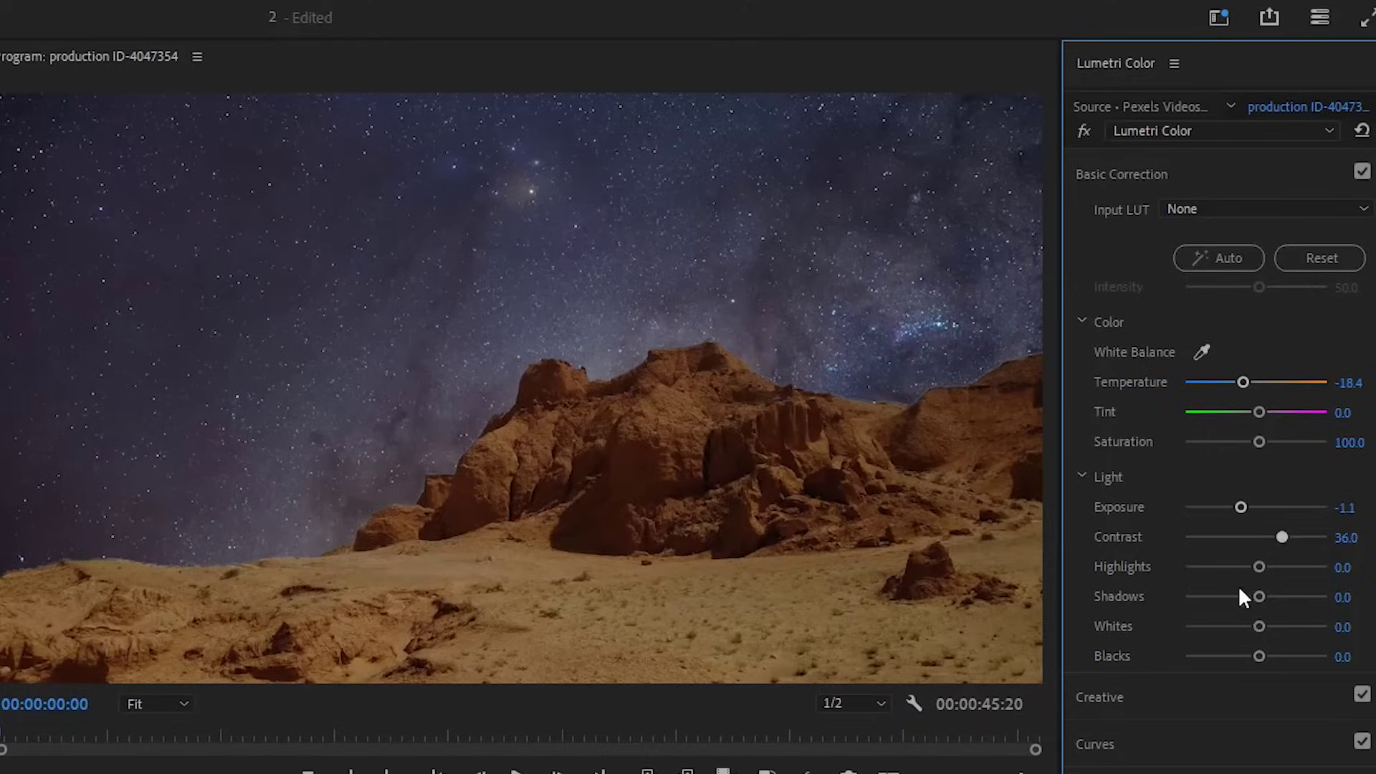
Darken the desert clip in Lumetri Color with Highlights -39.2, Whites -44.0 and Blacks -40.8
left_click_drag(1257, 627, 1229, 627)
left_click_drag(1260, 566, 1229, 567)
left_click_drag(1226, 626, 1225, 657)
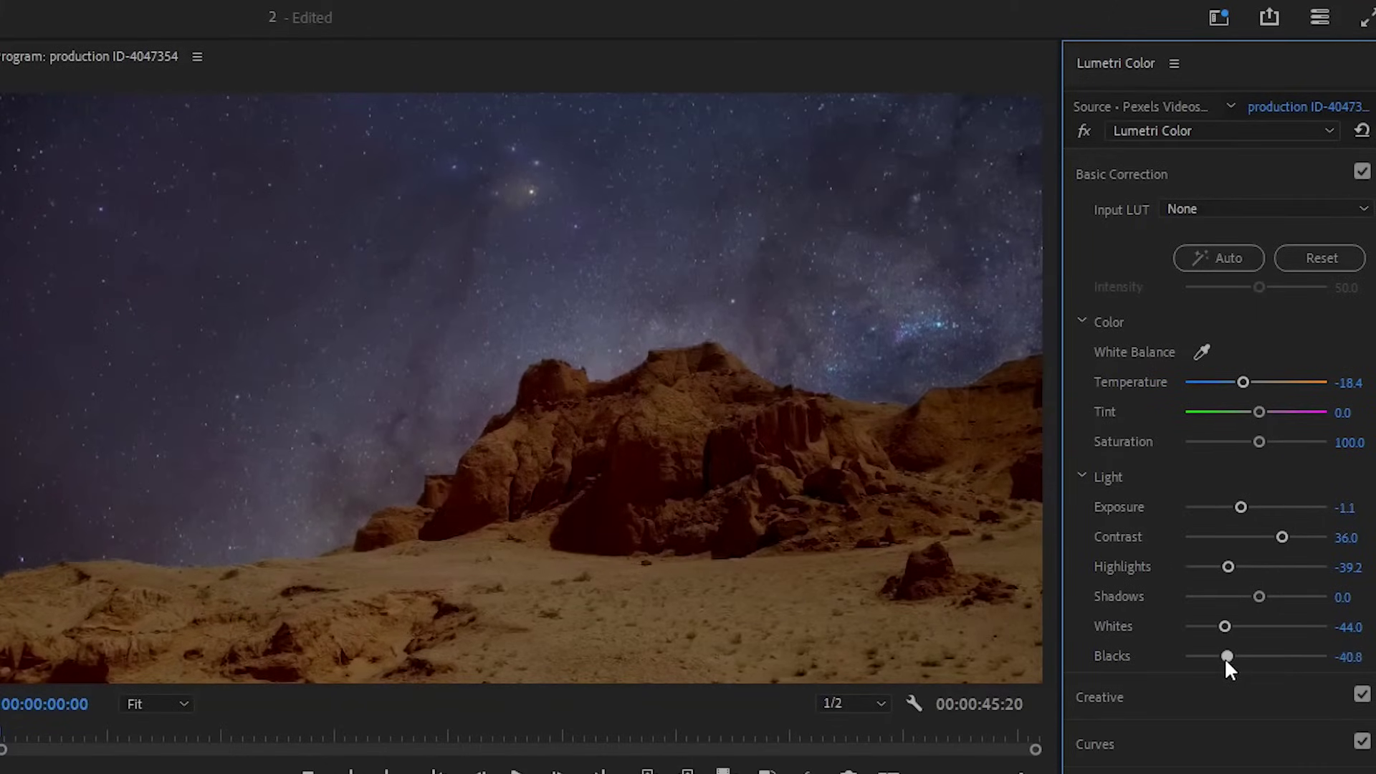
Toggle the desert clip's Lumetri Color effect to compare the grade, and play the composite through the end of the clip
left_click(1086, 136)
left_click(1085, 135)
left_click(1085, 135)
left_click(1085, 135)
left_click(1086, 135)
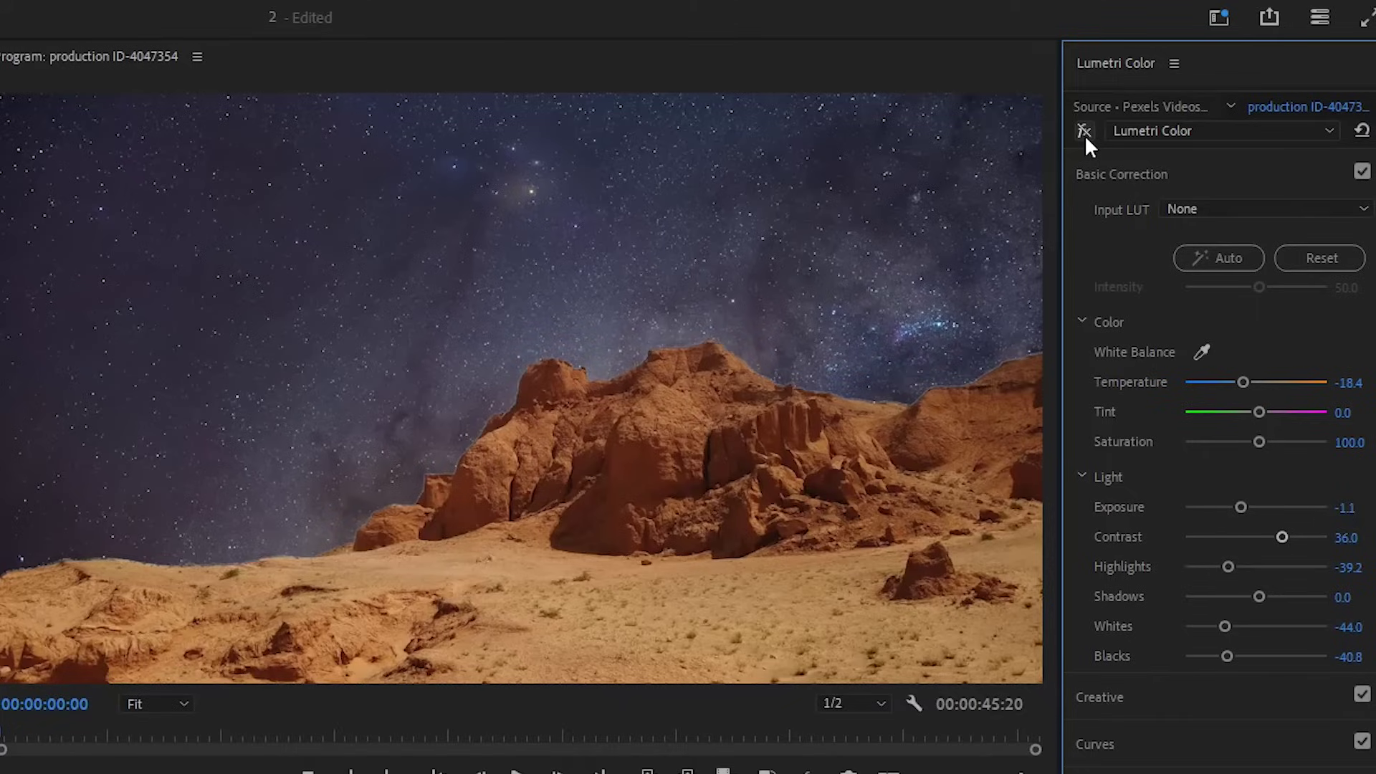
left_click(1085, 135)
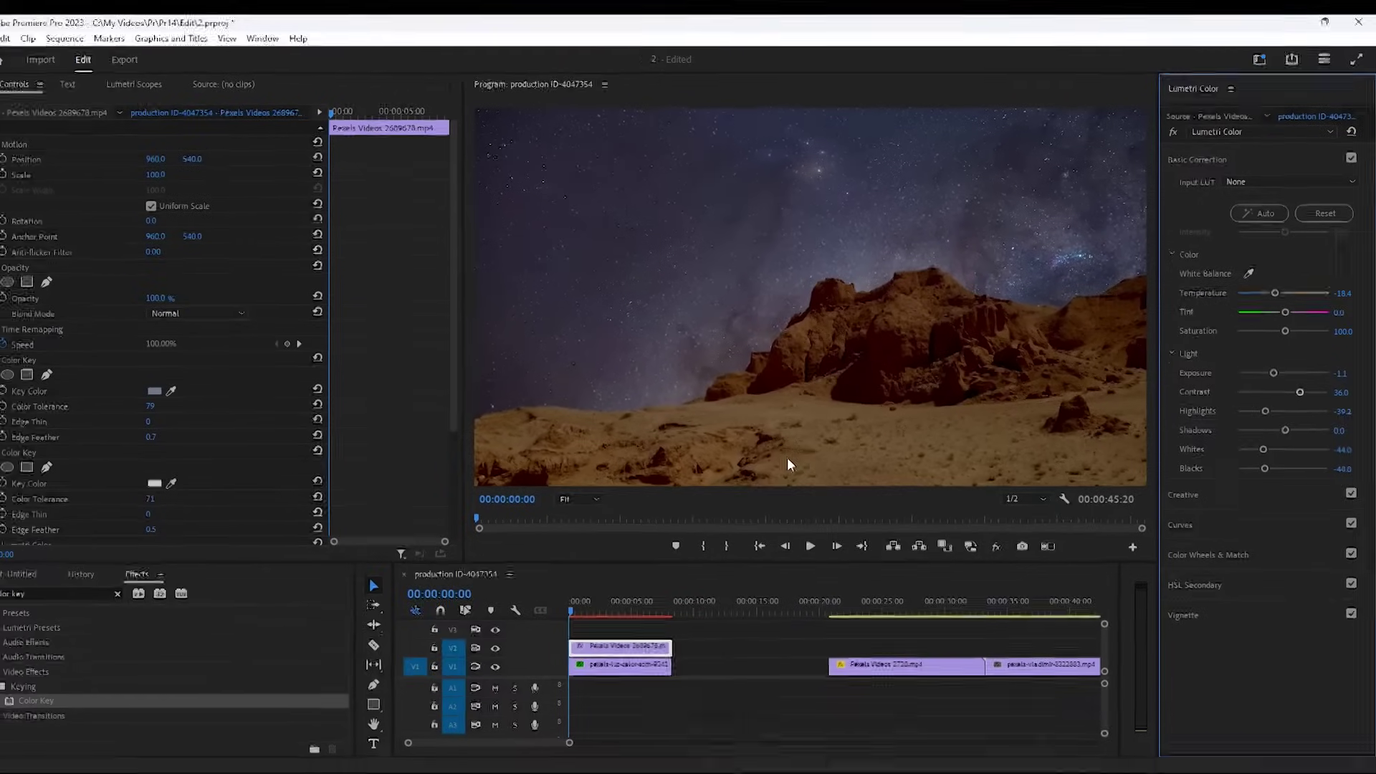
left_click(824, 537)
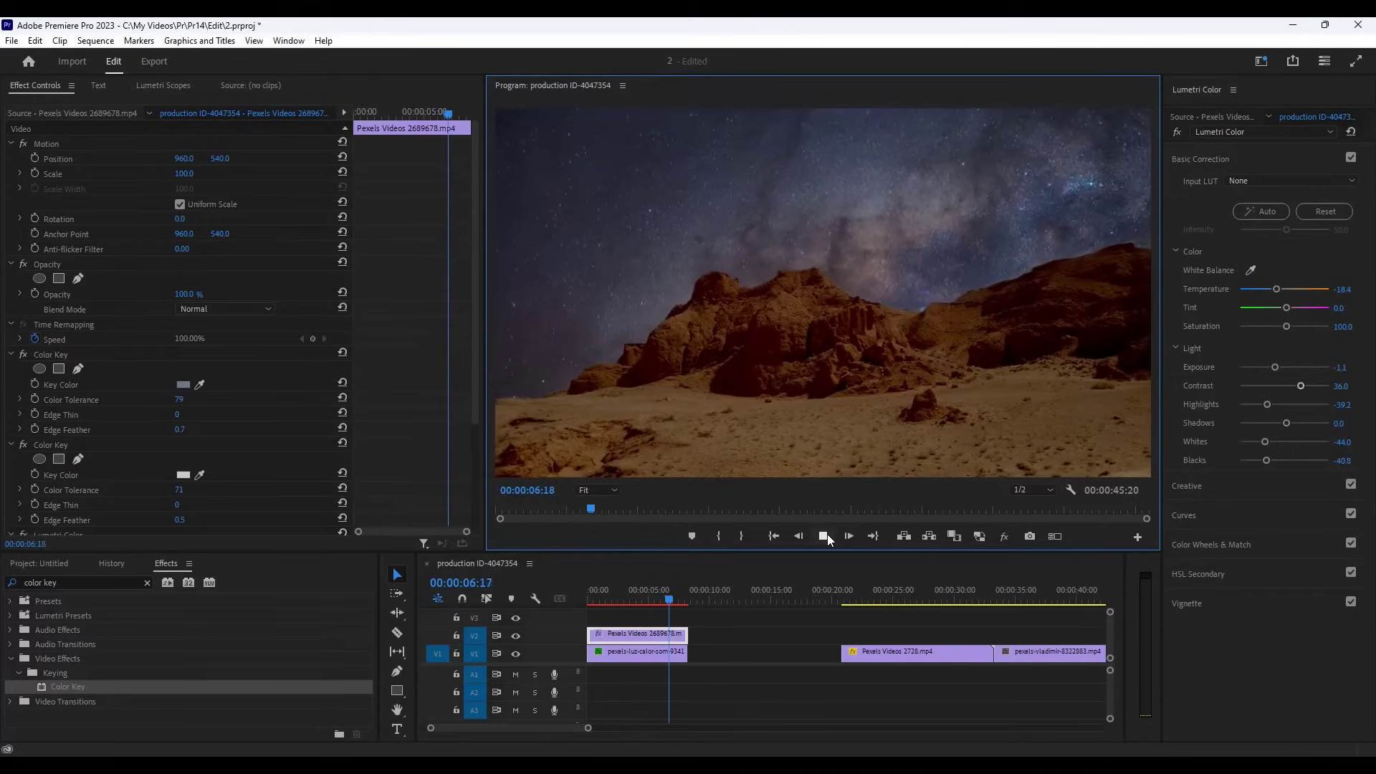
left_click(827, 535)
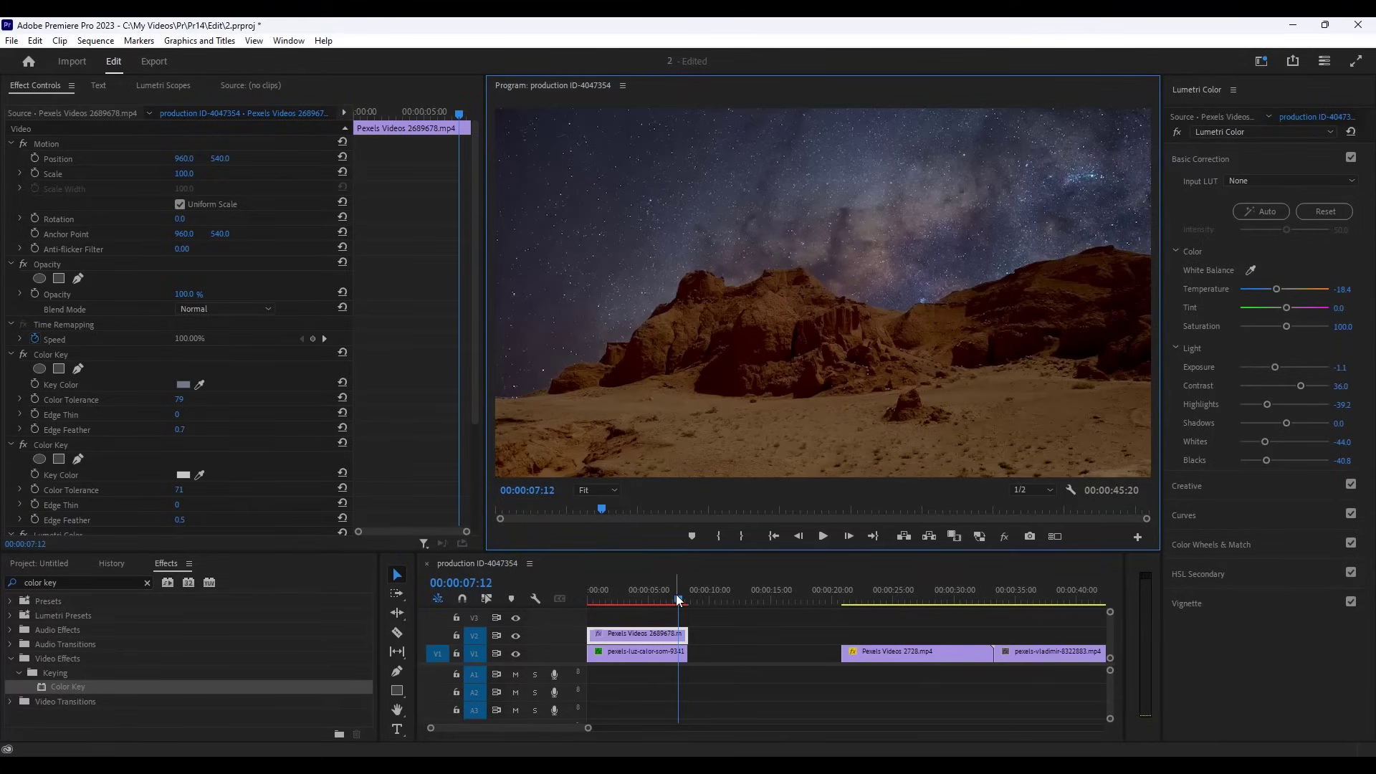
Apply Color Key to the garden clip Pexels Videos 2728.mp4, sample the blue sky as Key Color and set Color Tolerance to 63
left_click(863, 589)
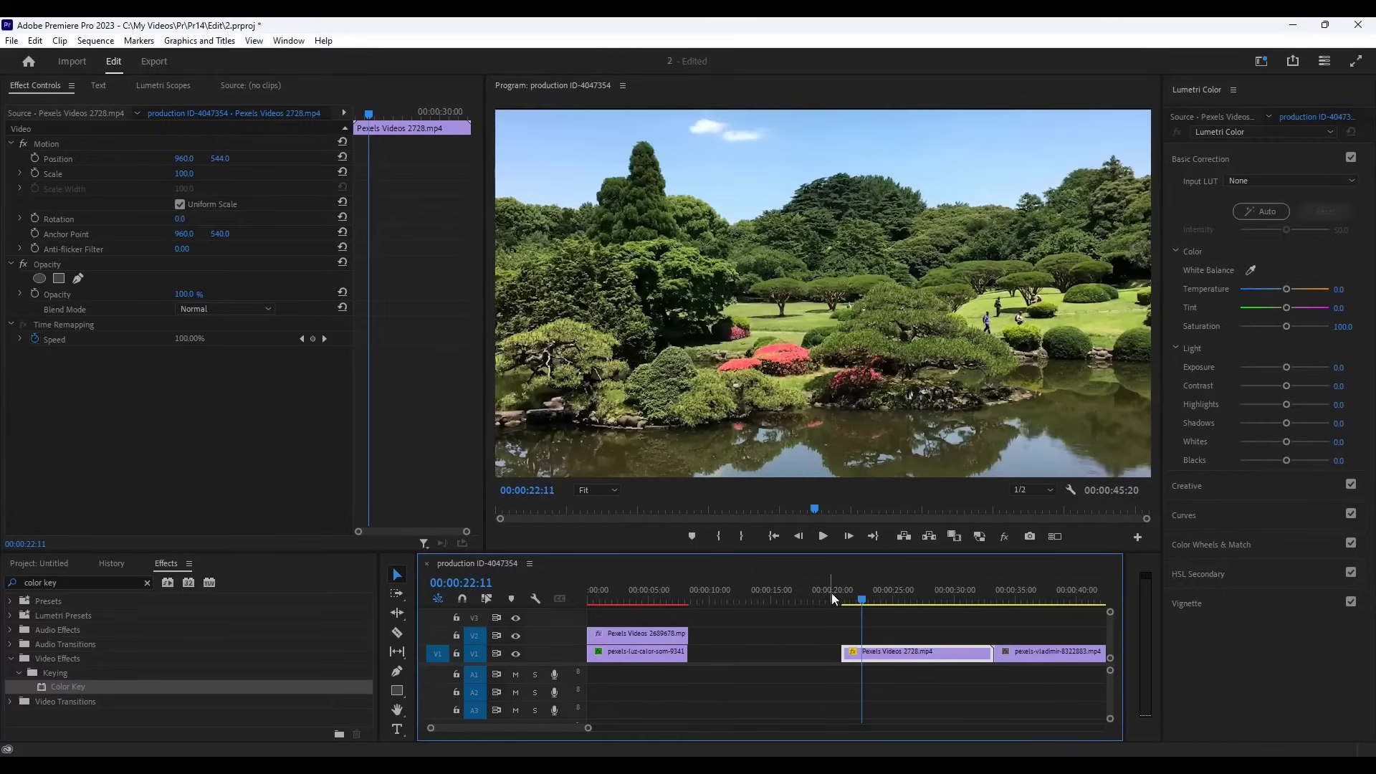
left_click_drag(548, 729, 557, 731)
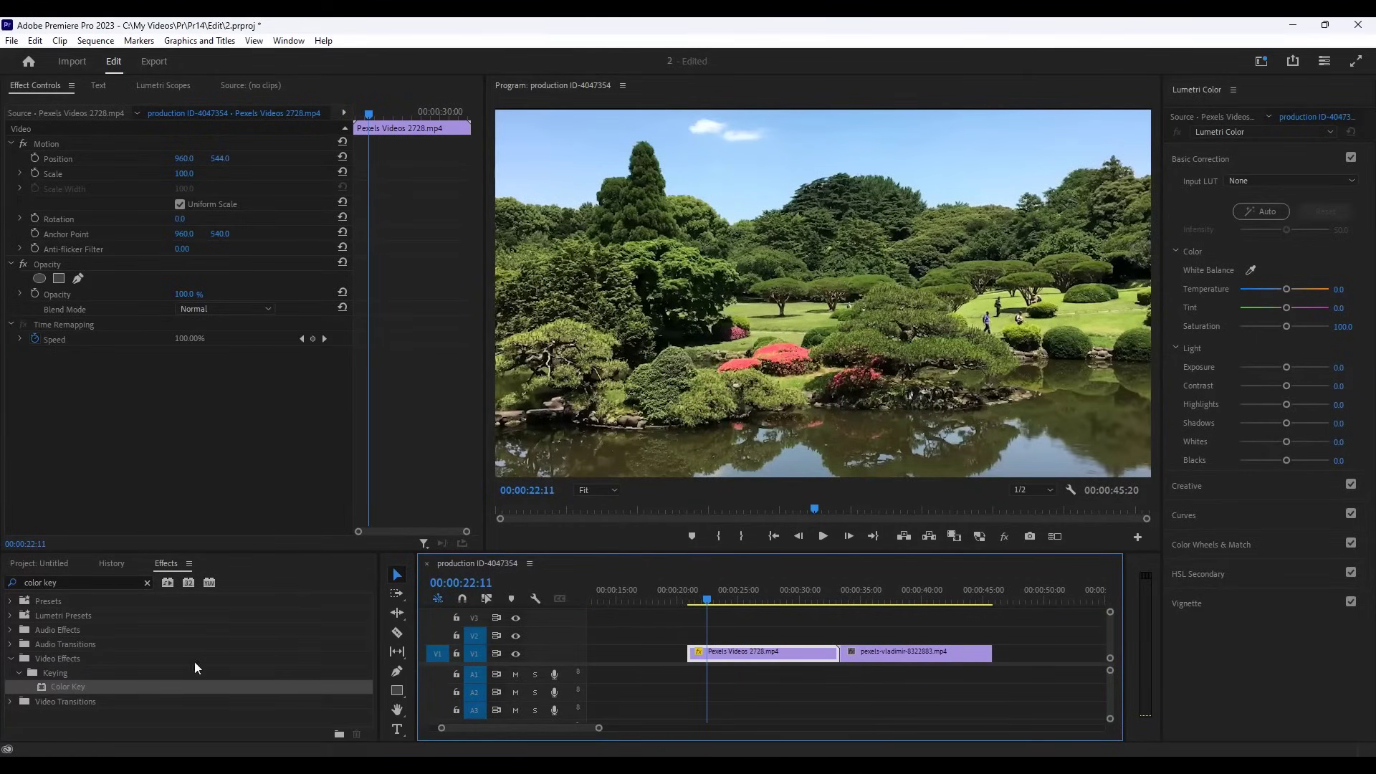
left_click_drag(68, 688, 711, 663)
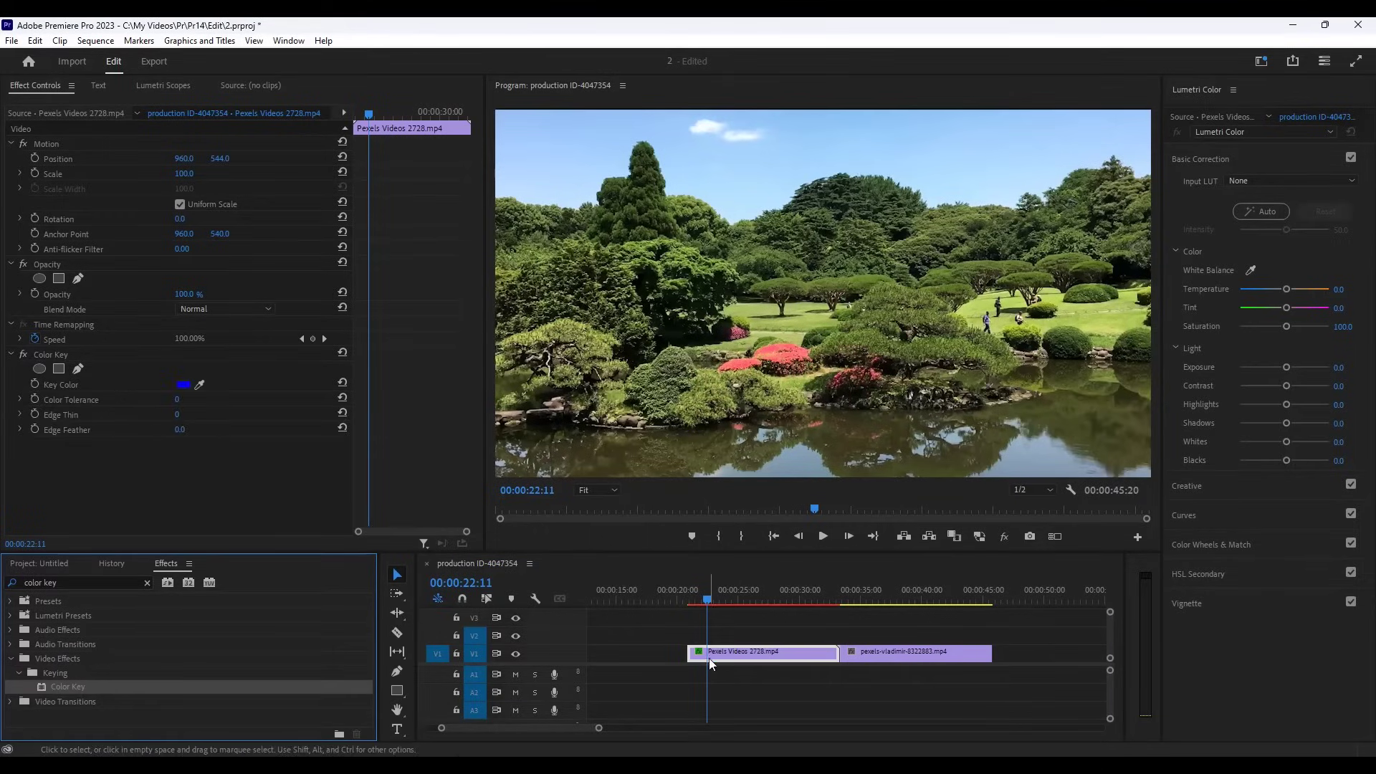
left_click(199, 385)
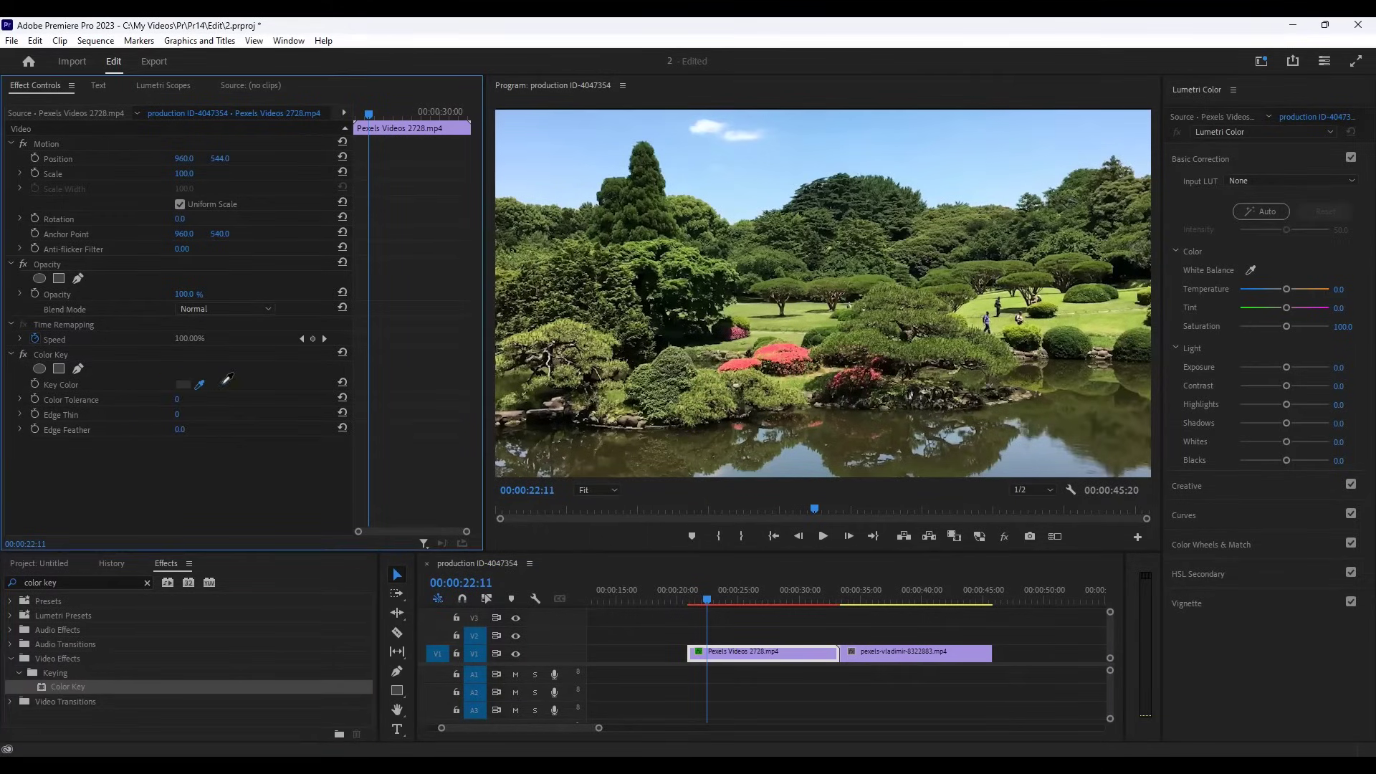
left_click(791, 150)
left_click_drag(178, 399, 222, 400)
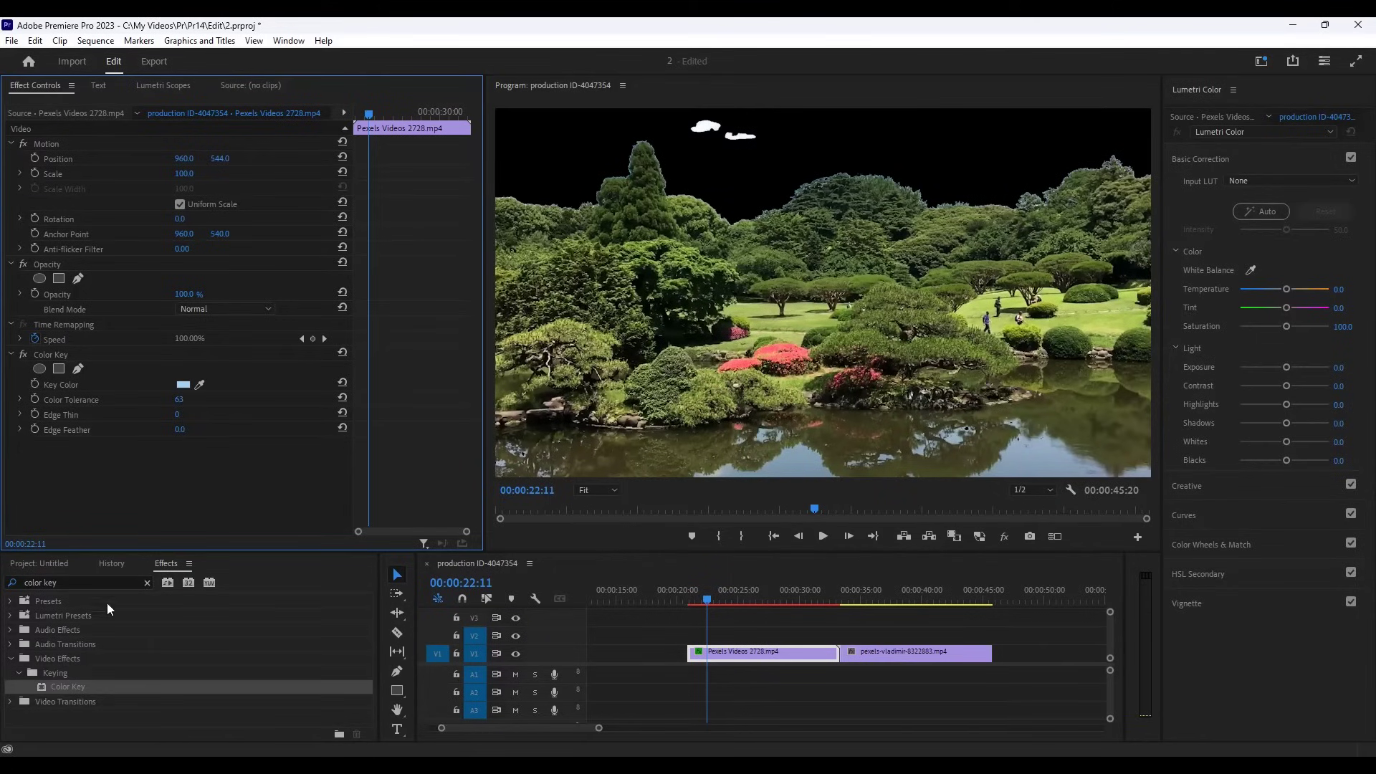
Add a second Color Key to the garden clip, sample the white cloud as Key Color and set Color Tolerance to 39
left_click_drag(80, 685, 764, 652)
left_click(200, 475)
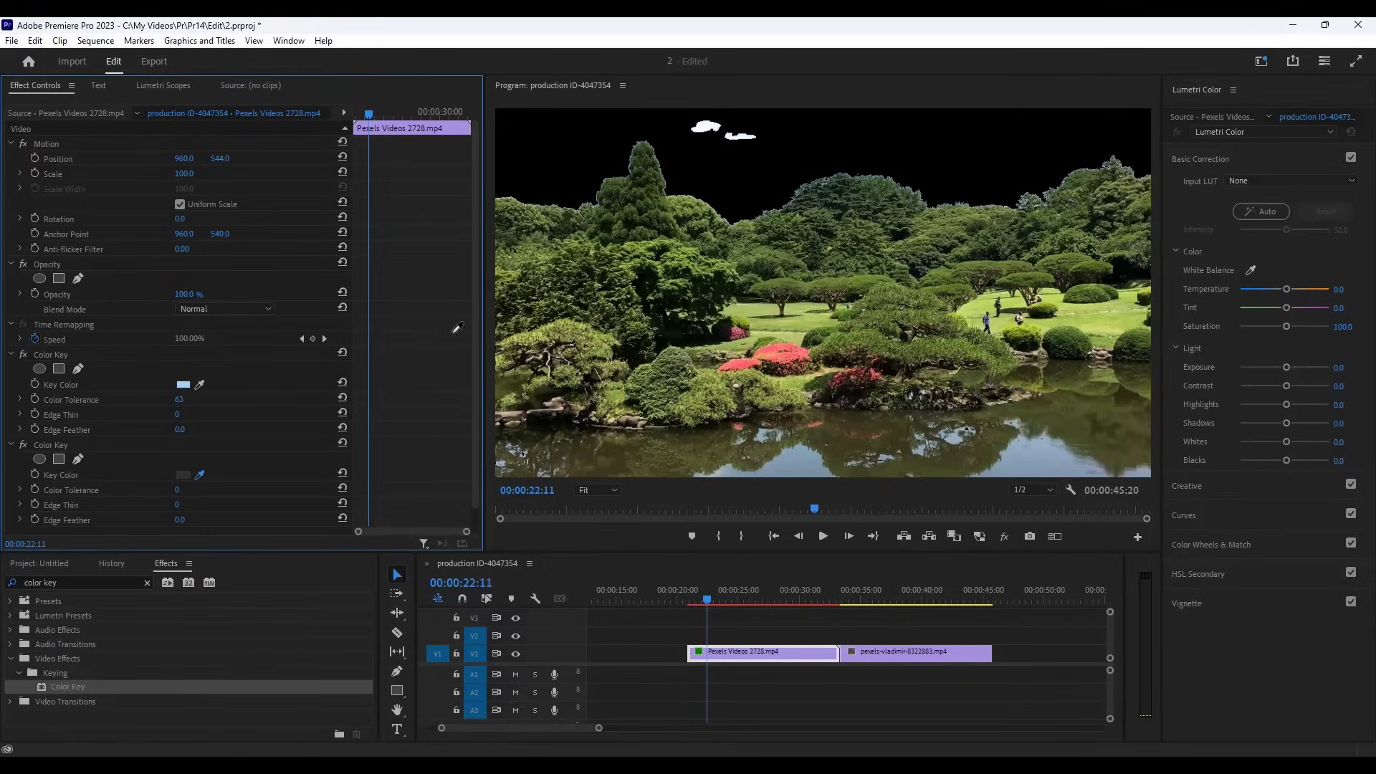
left_click(709, 122)
left_click_drag(179, 494, 204, 495)
Try Edge Thin values 1 and 2 in the garden clip's first Color Key and settle on 1
left_click(67, 416)
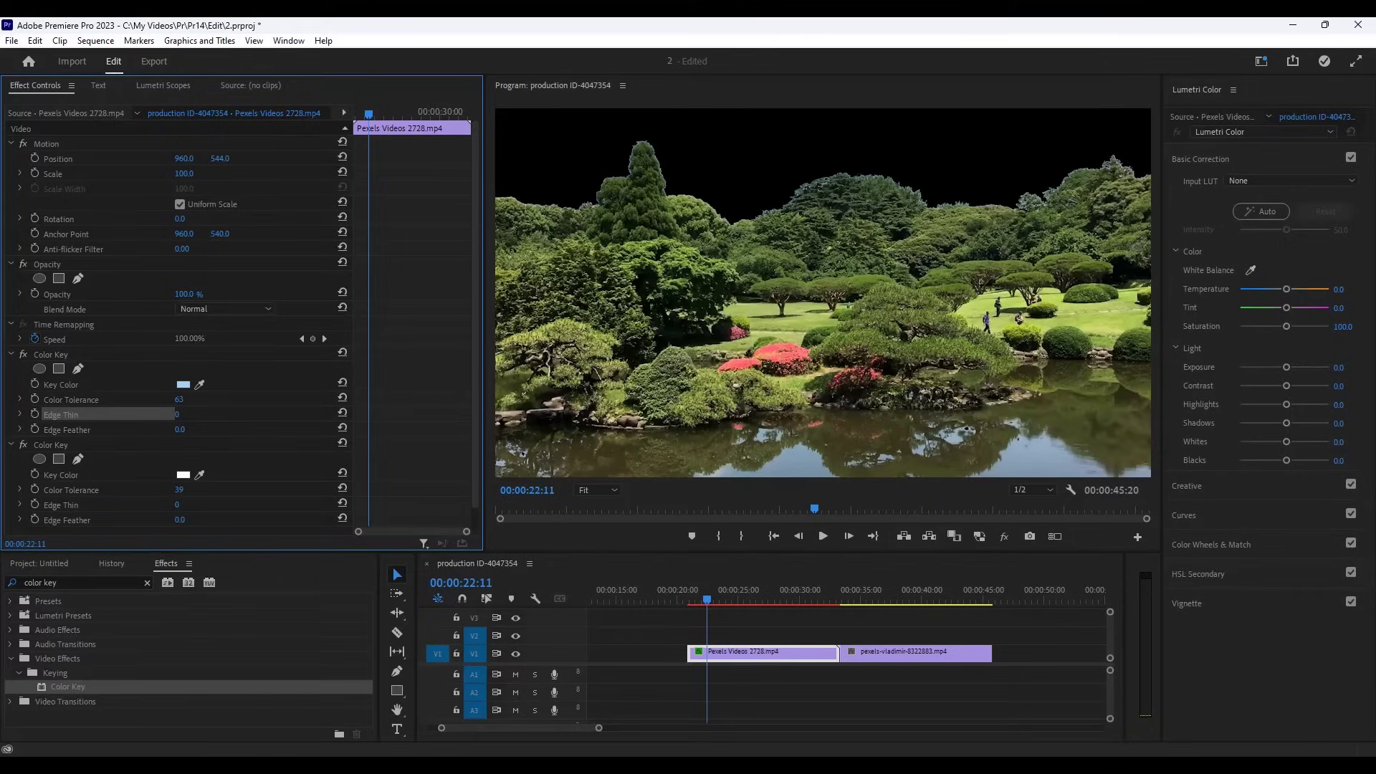
type("1")
key("Return")
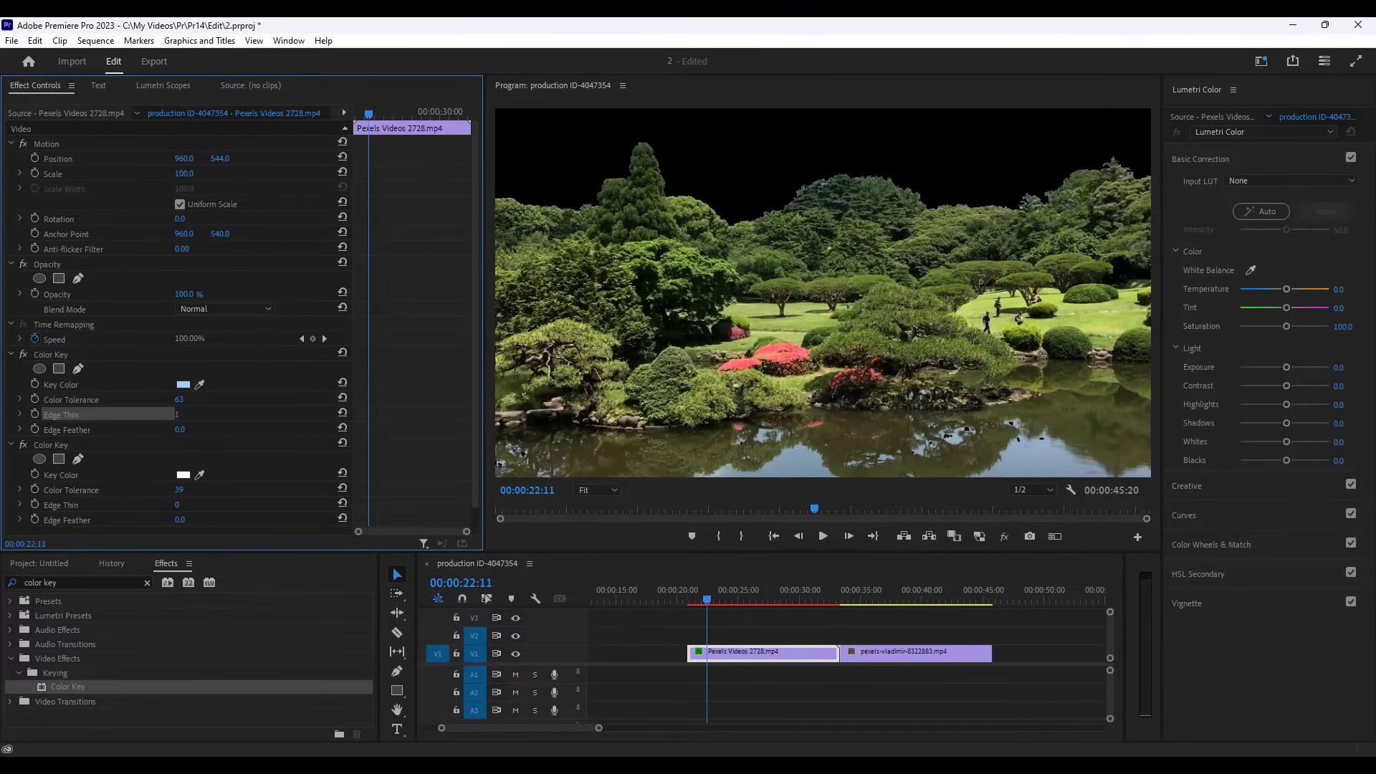
type("2")
key("Return")
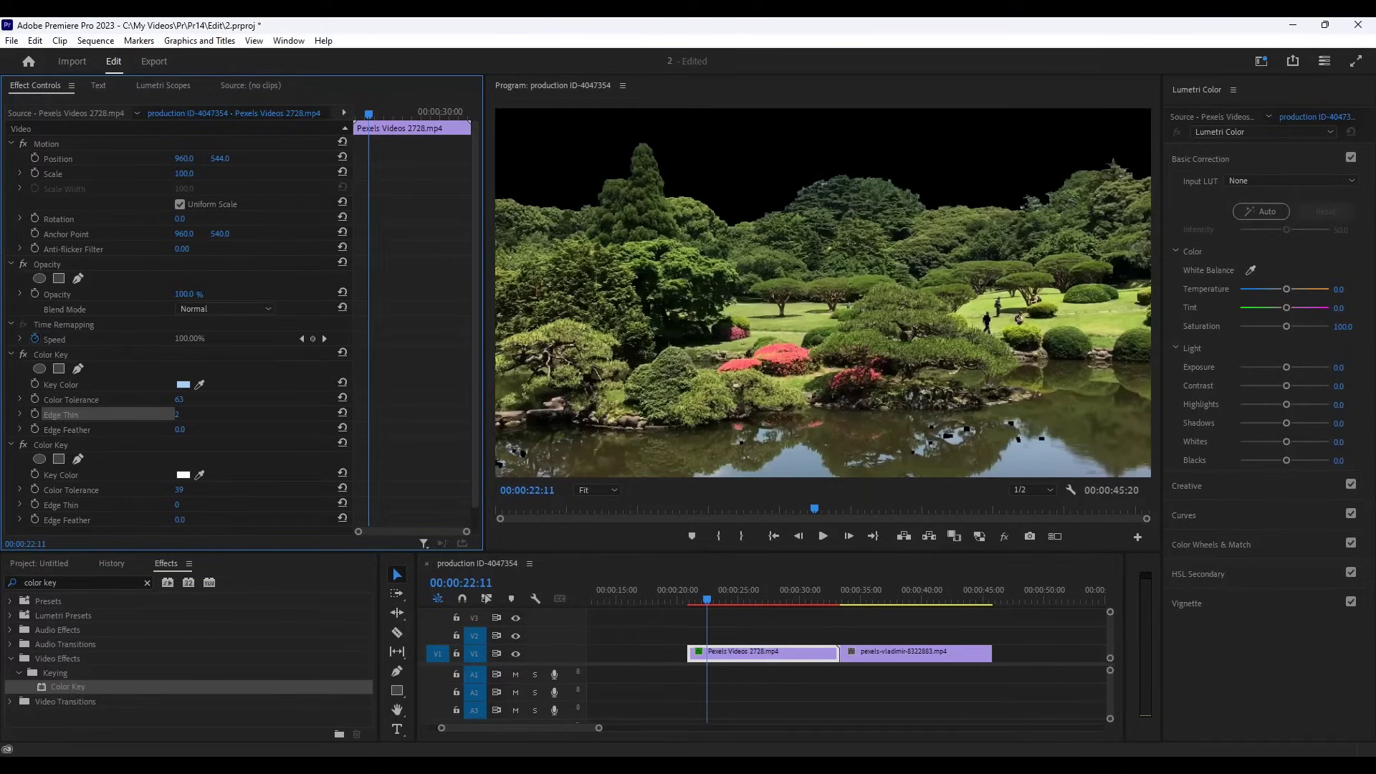
type("1")
key("Return")
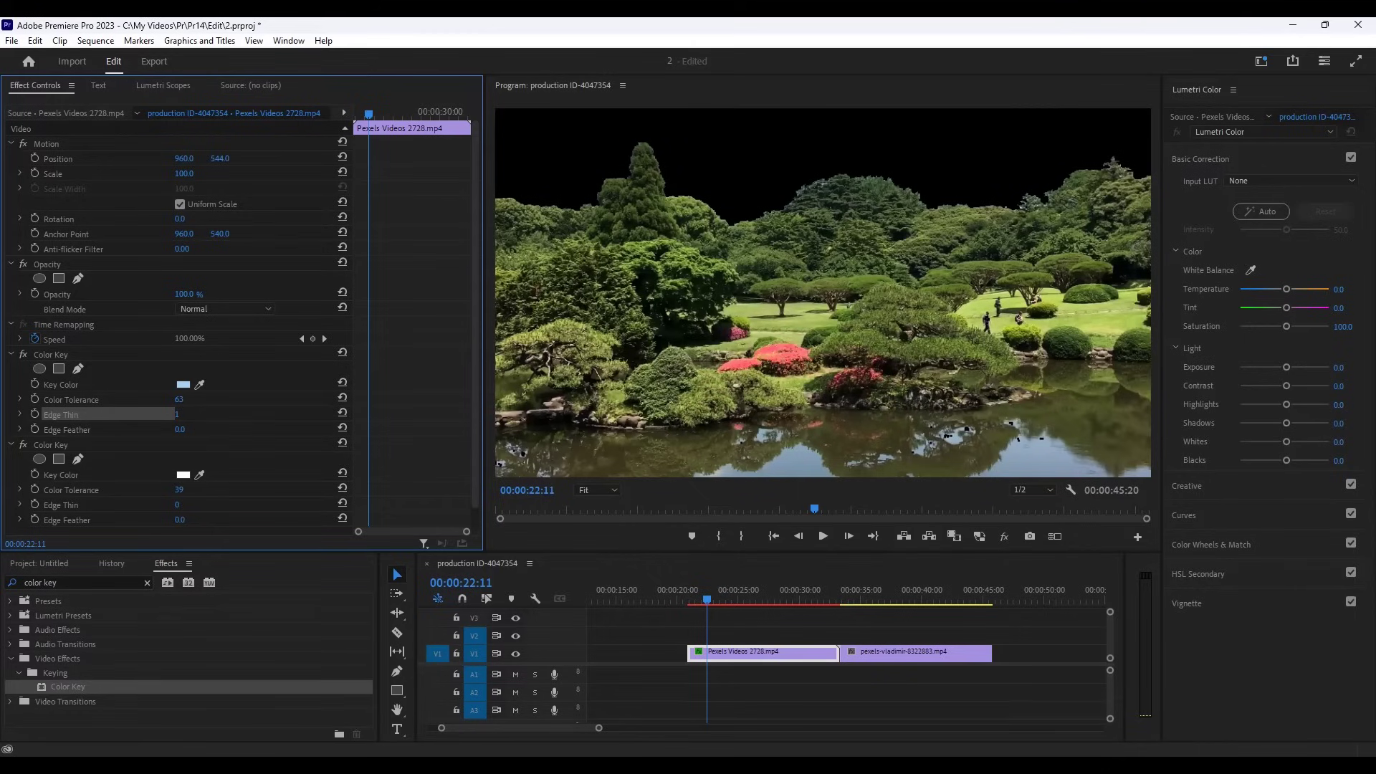
Set Edge Feather to 3.2 in the first Color Key, and Edge Thin to 1 and Edge Feather to 1.0 in the second
left_click(179, 430)
type("1.4")
key("Return")
left_click_drag(178, 505, 193, 514)
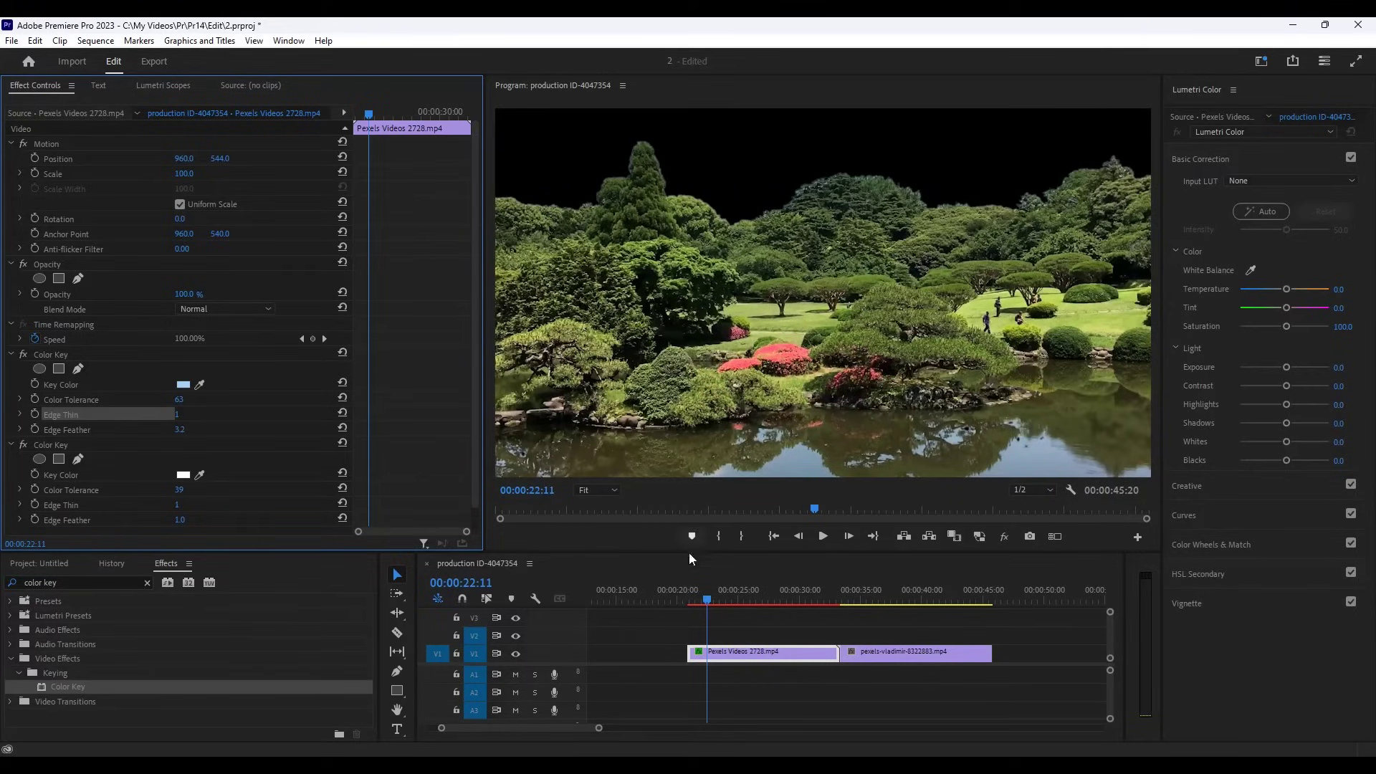
Play the beginning of the keyed garden clip twice to check the edges and the water
left_click(693, 601)
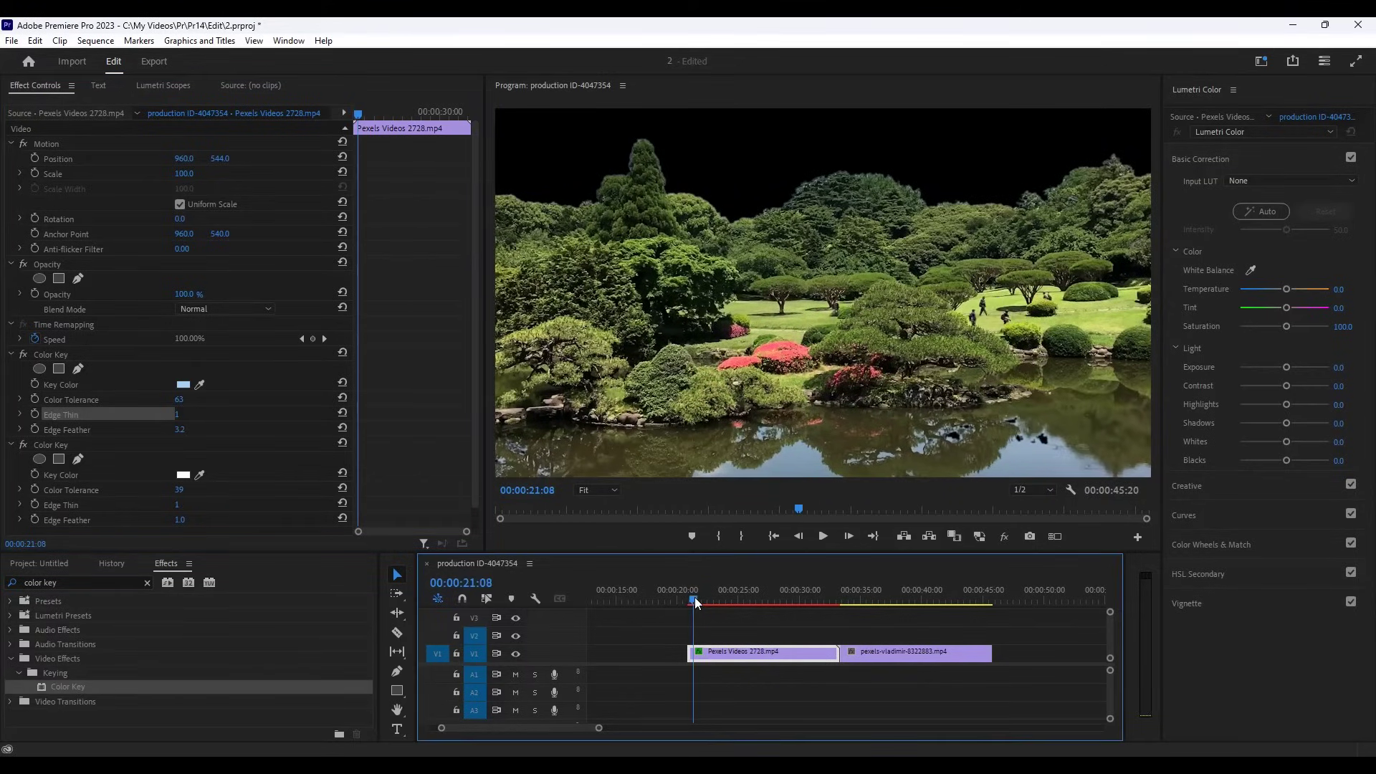
key("space")
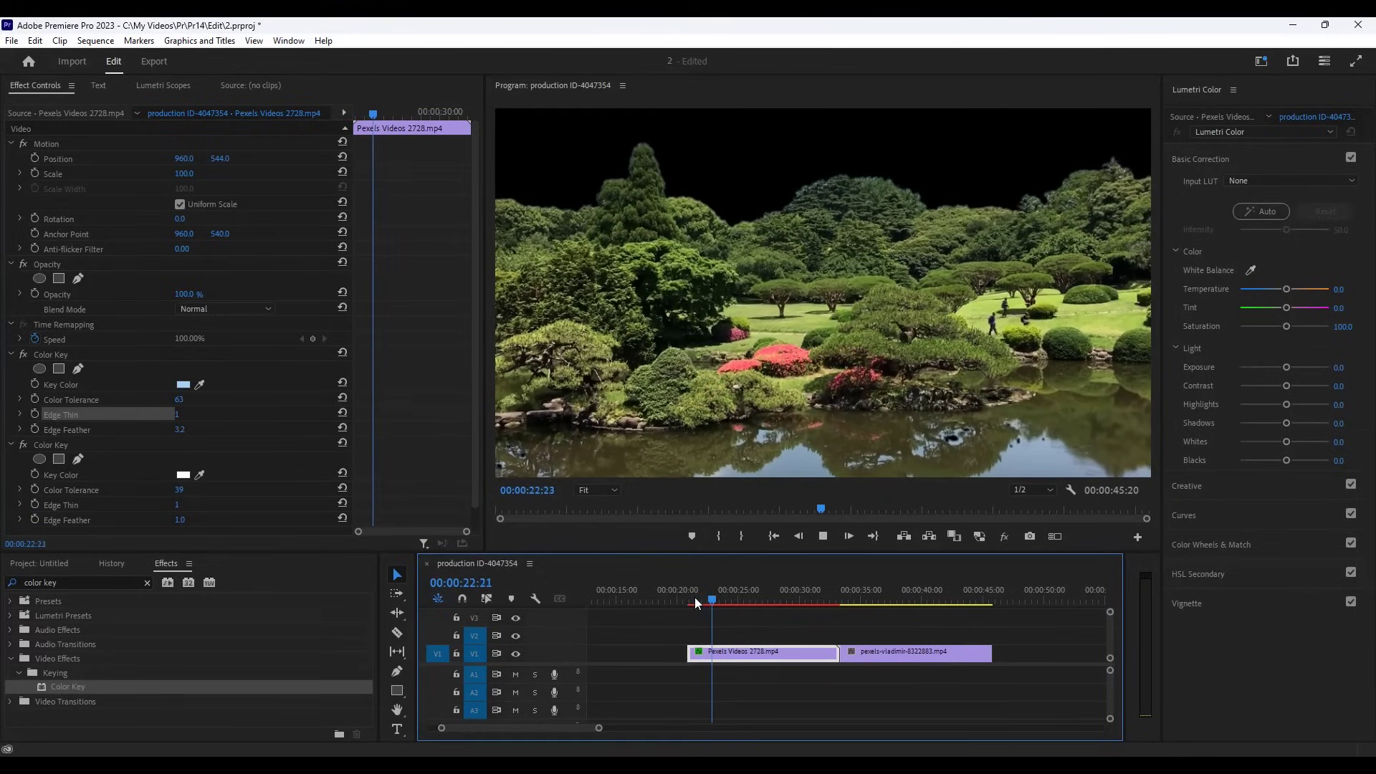
key("space")
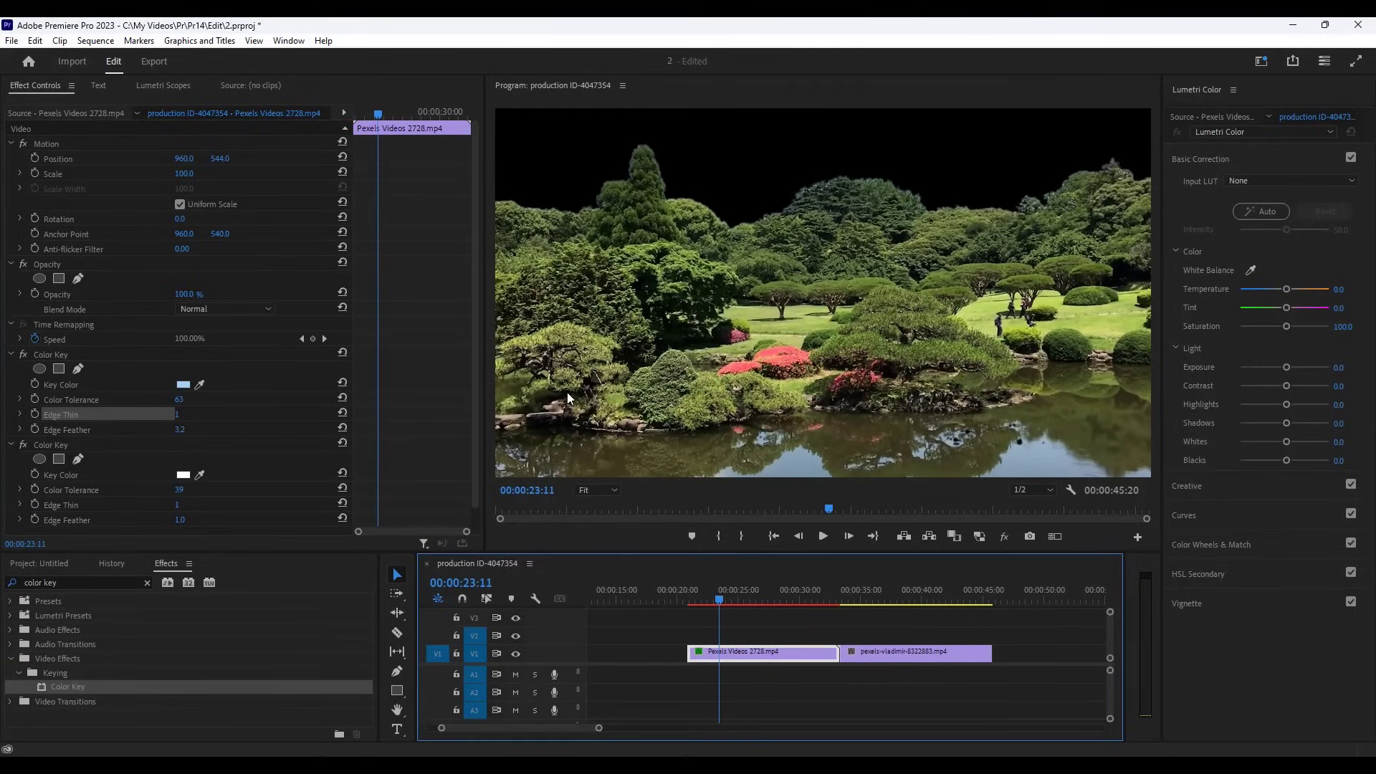
left_click(700, 599)
key("space")
key("space")
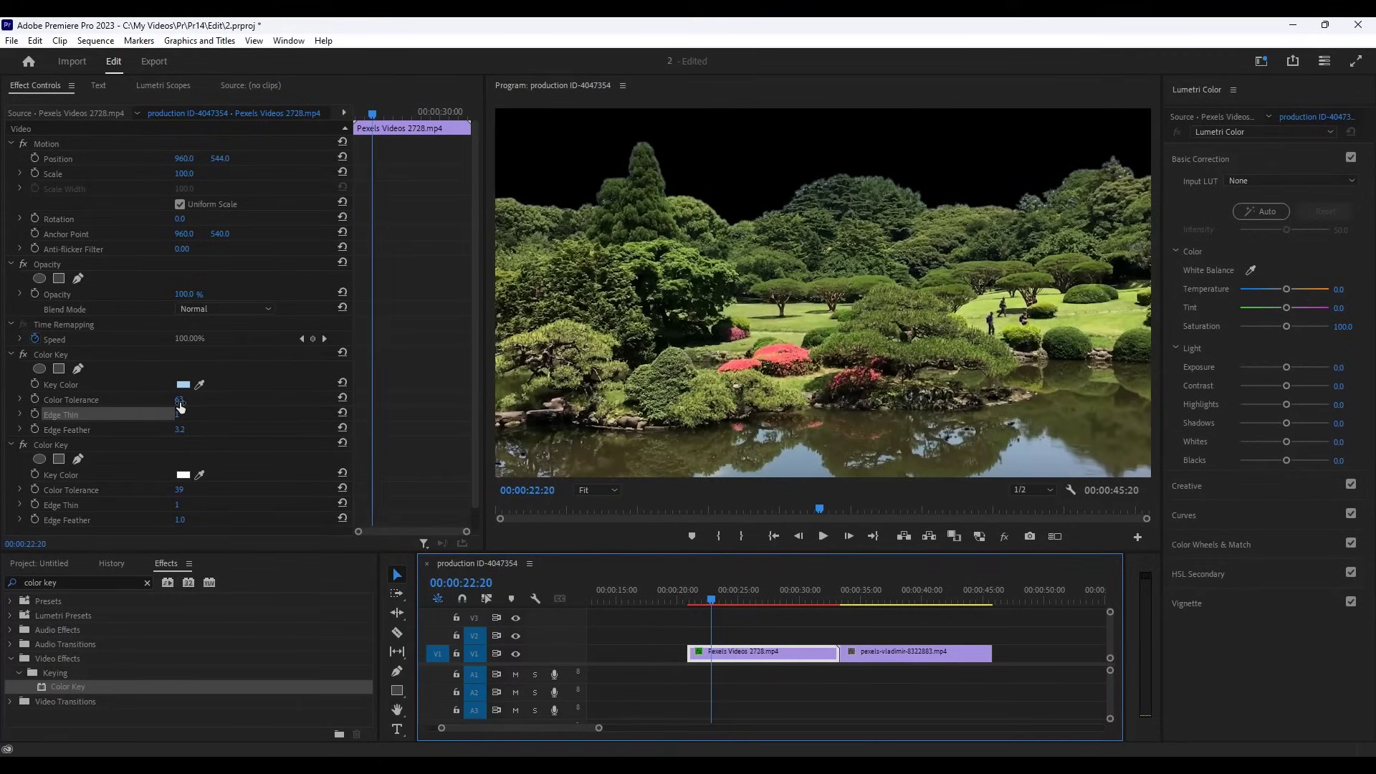
Adjust the garden clip's Color Tolerance to 49 in the first Color Key and 44 in the second
left_click_drag(180, 407, 175, 406)
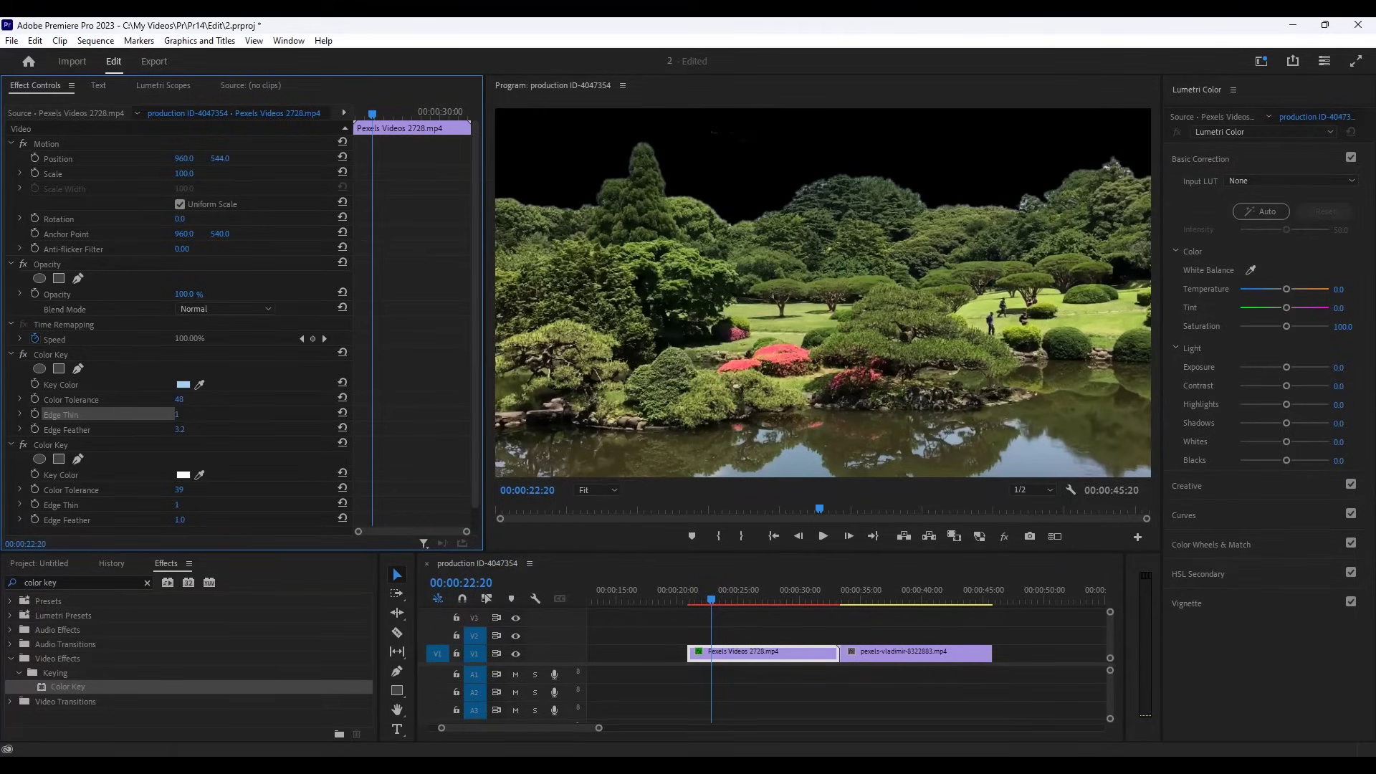
mouse_move(179, 400)
left_mouse_down()
mouse_move(160, 400)
mouse_move(180, 400)
left_mouse_up()
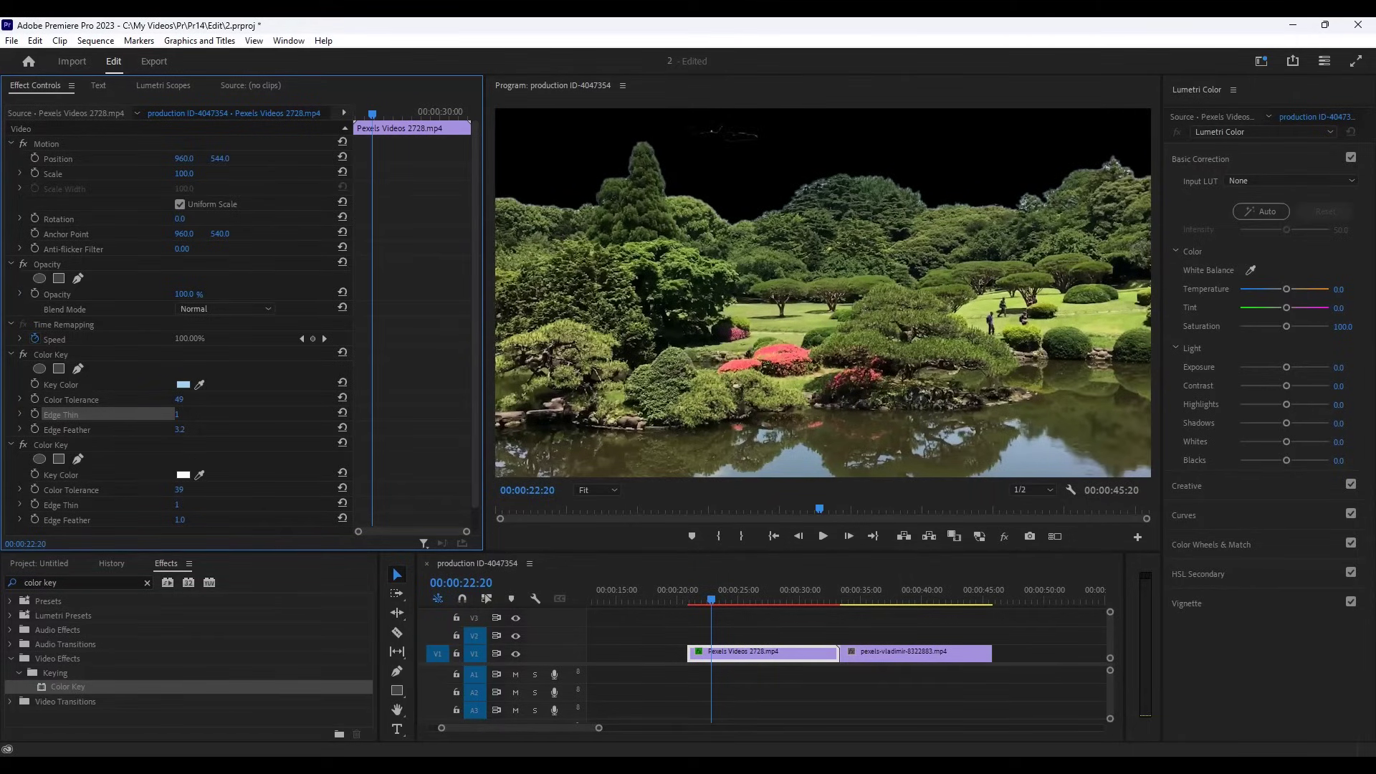
left_click_drag(179, 489, 219, 494)
Play the garden clip from near its start to check the adjusted key
key("Up")
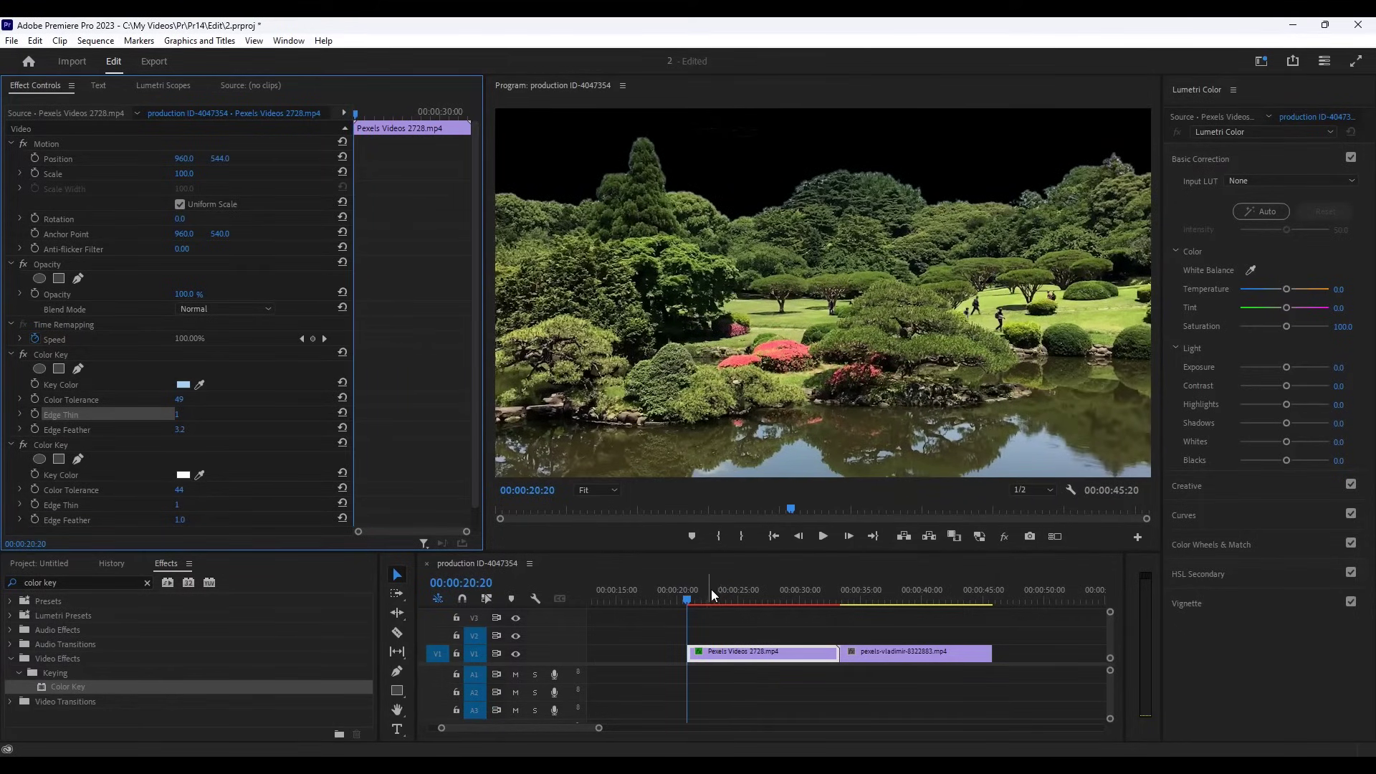
left_click(693, 595)
key("space")
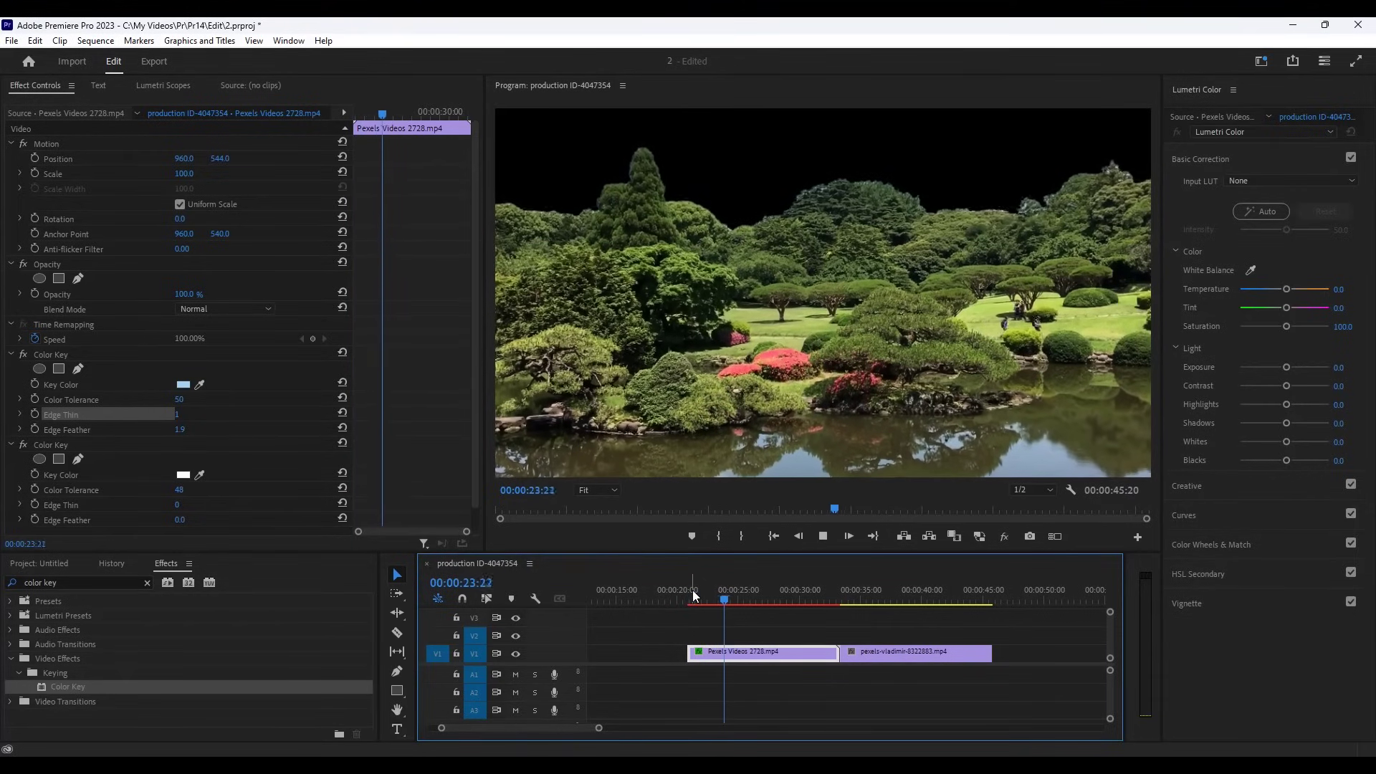
key("space")
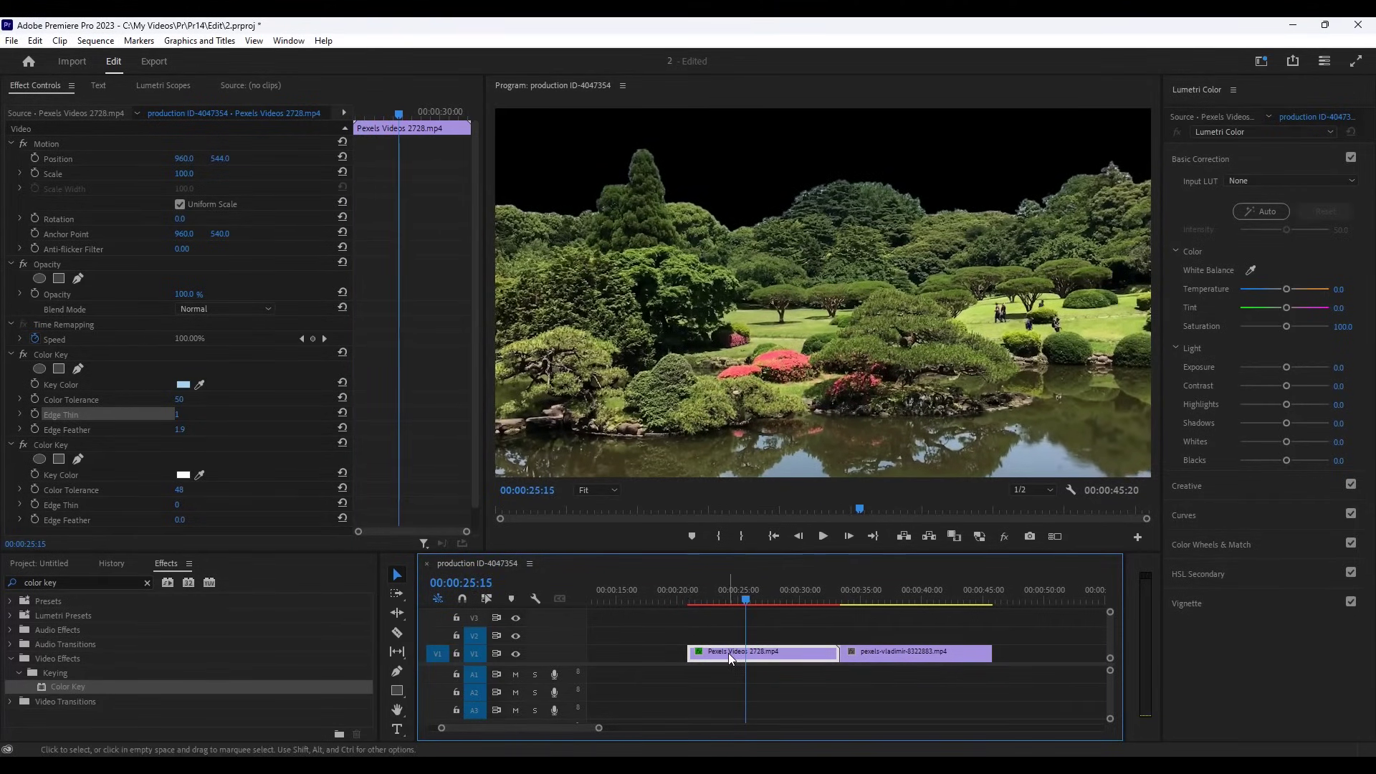
Move the garden clip up to track V2 and place pexels-vladimir-8322883.mp4 directly beneath it on V1
left_click_drag(731, 654, 731, 640)
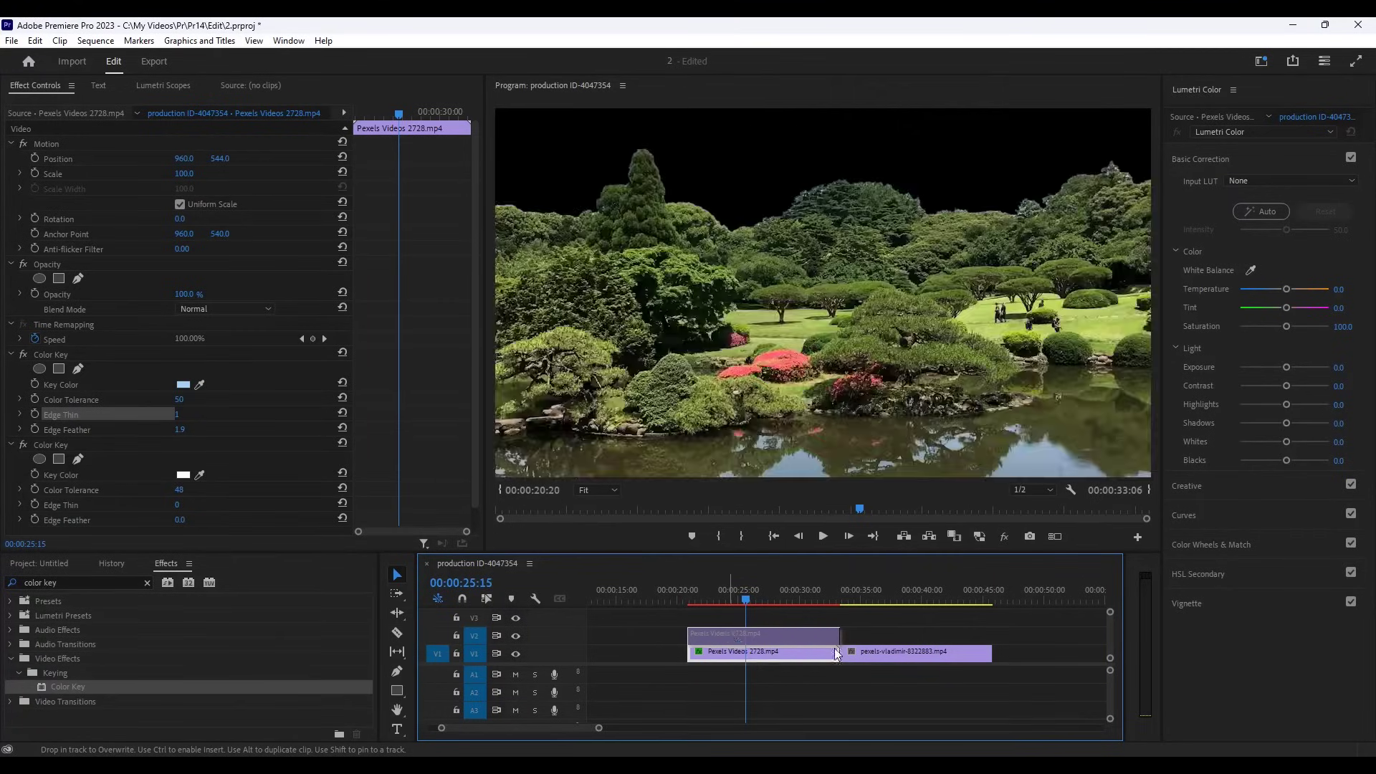
mouse_move(882, 585)
left_mouse_down()
mouse_move(948, 588)
mouse_move(857, 590)
left_mouse_up()
left_click_drag(867, 654, 722, 654)
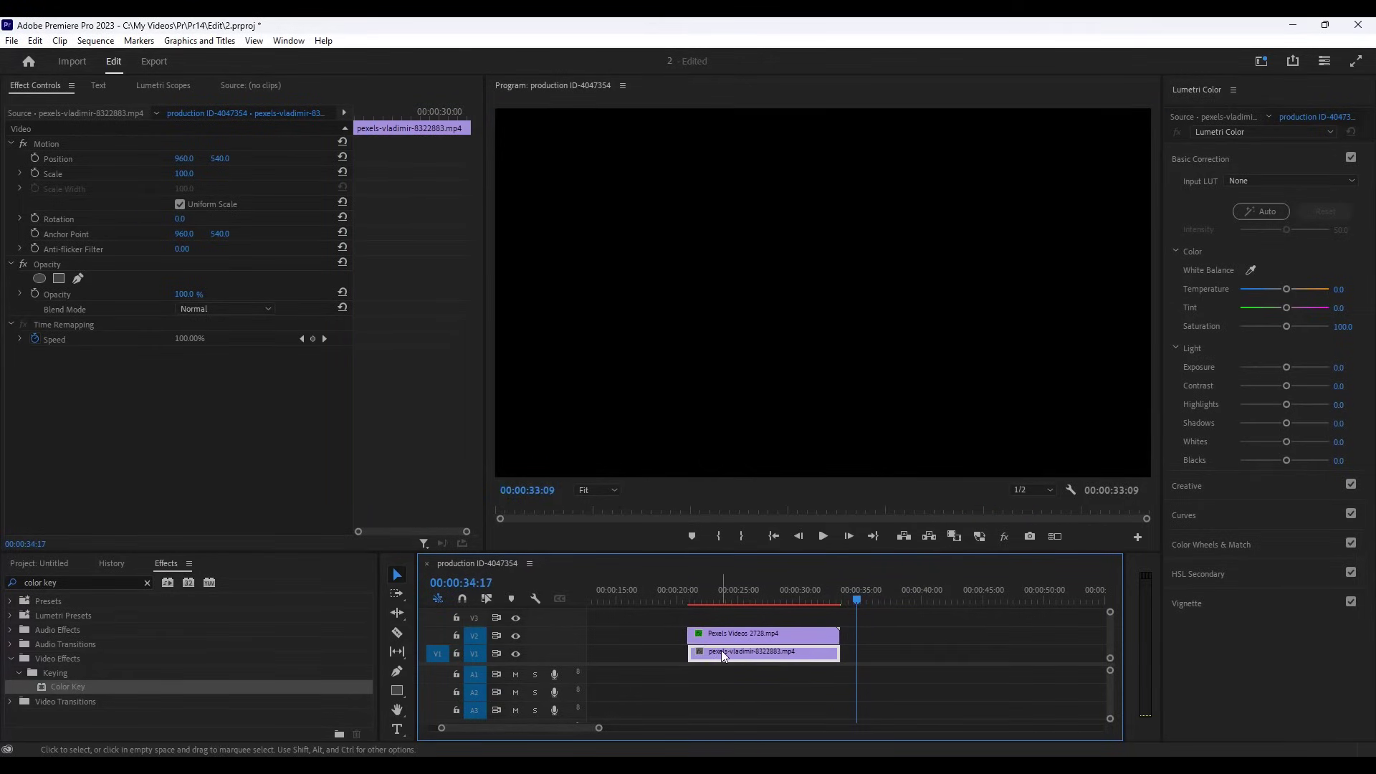
Play the garden and moonlit sky composite from the start of the clips
left_click(705, 583)
key("Up")
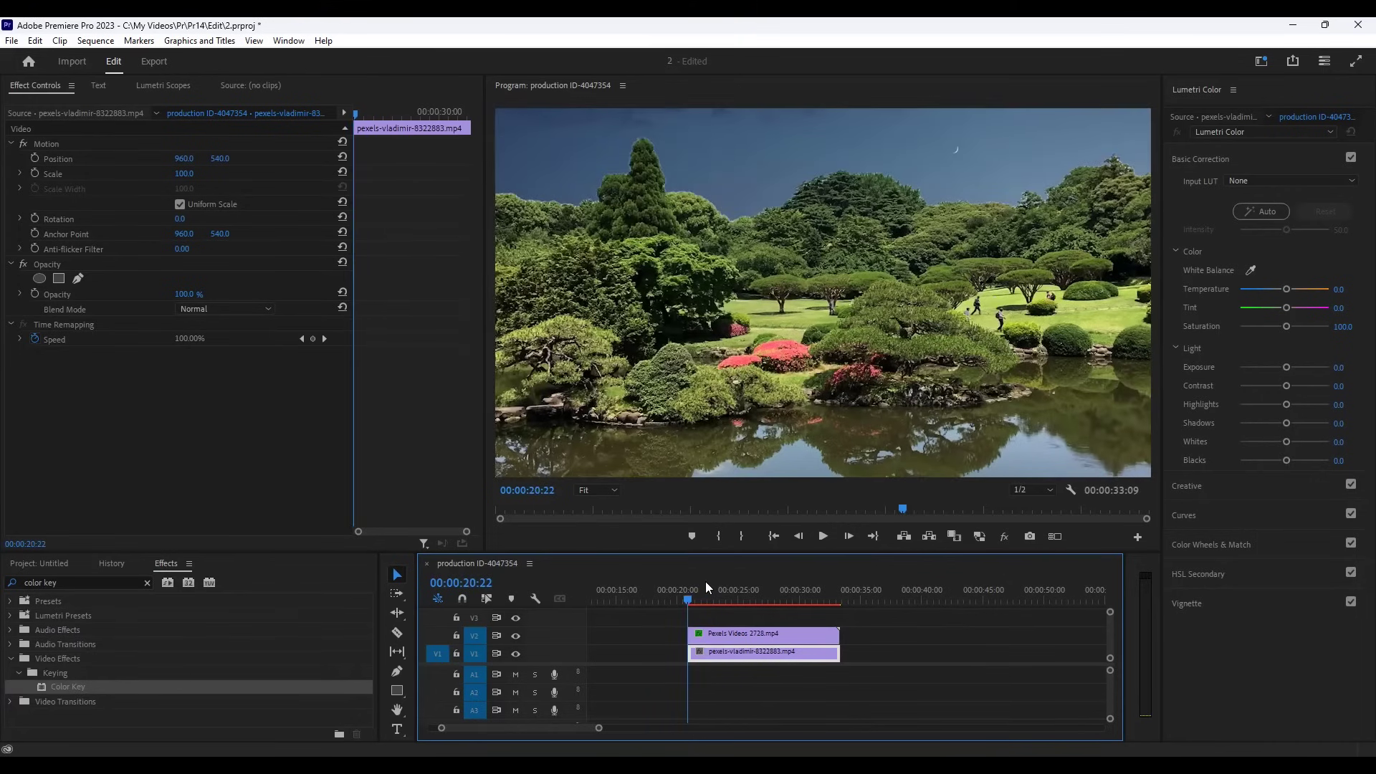
left_click(823, 536)
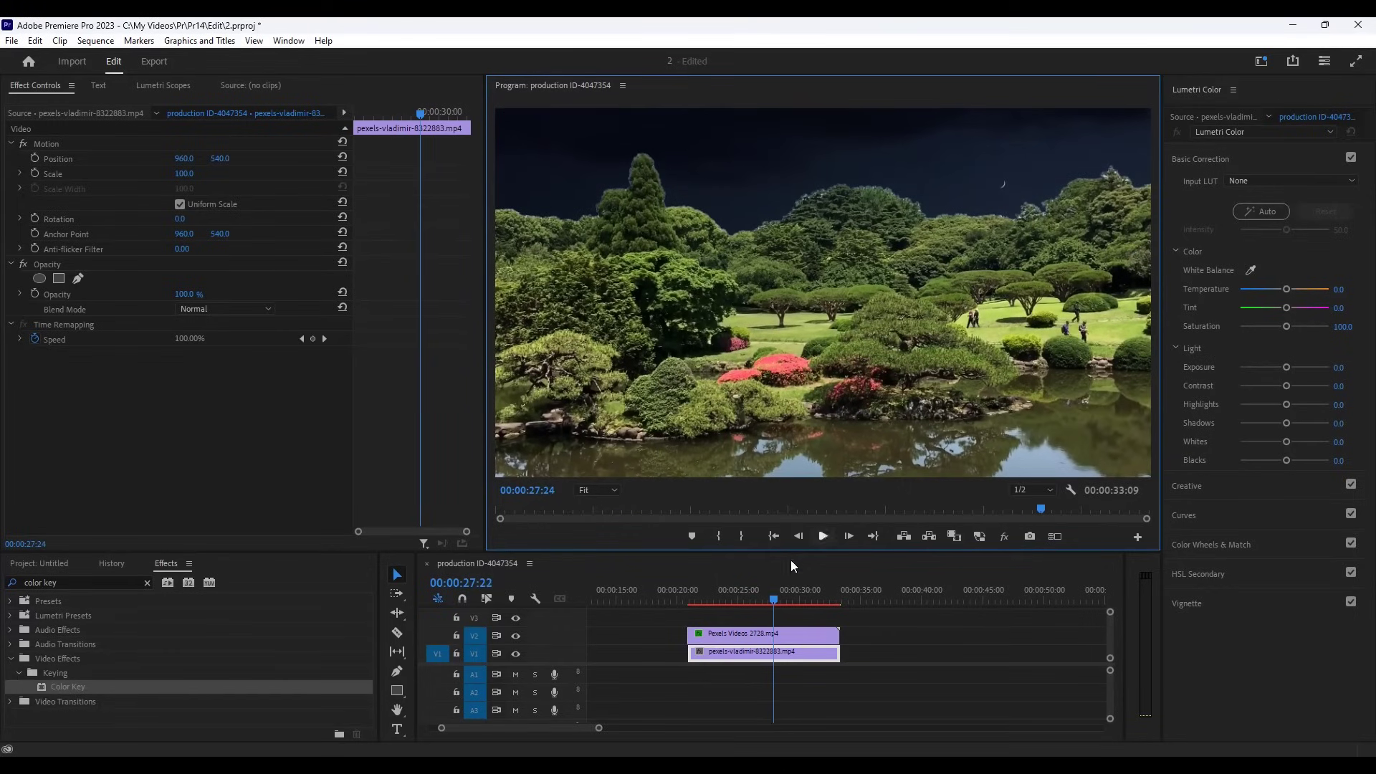
key("space")
Set the moonlit sky clip's vertical Position to 549.0 and scrub through the composite
left_click(729, 652)
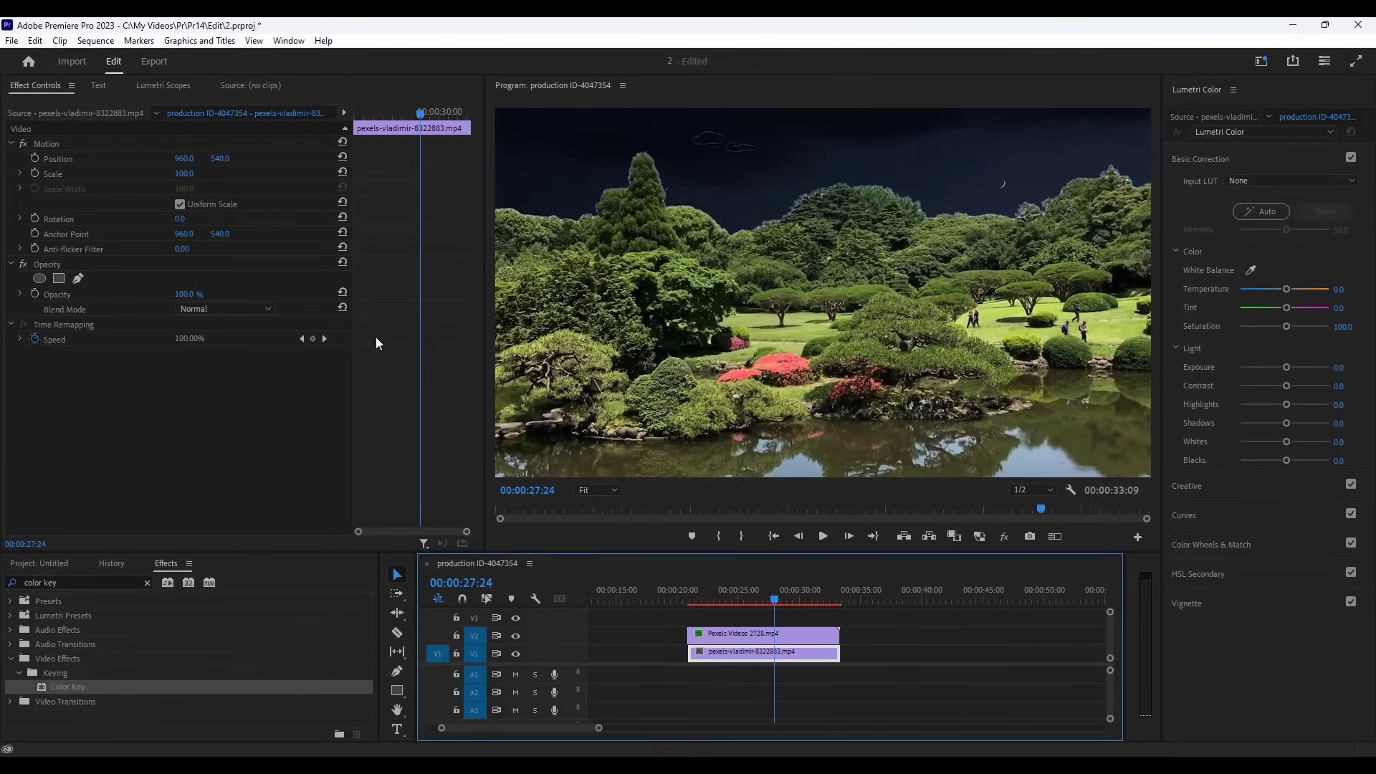
mouse_move(211, 167)
left_mouse_down()
mouse_move(150, 167)
mouse_move(213, 167)
left_mouse_up()
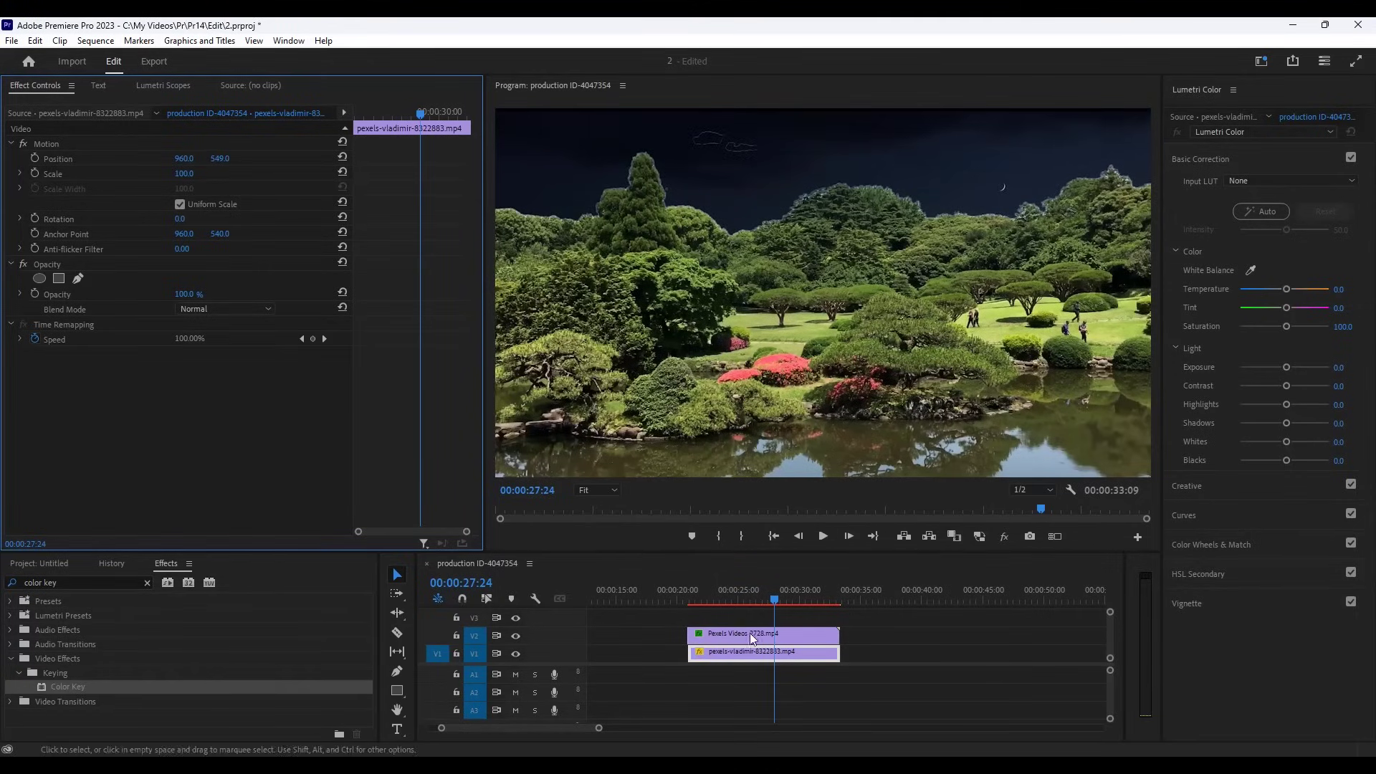
left_click(690, 601)
left_click_drag(693, 604, 750, 594)
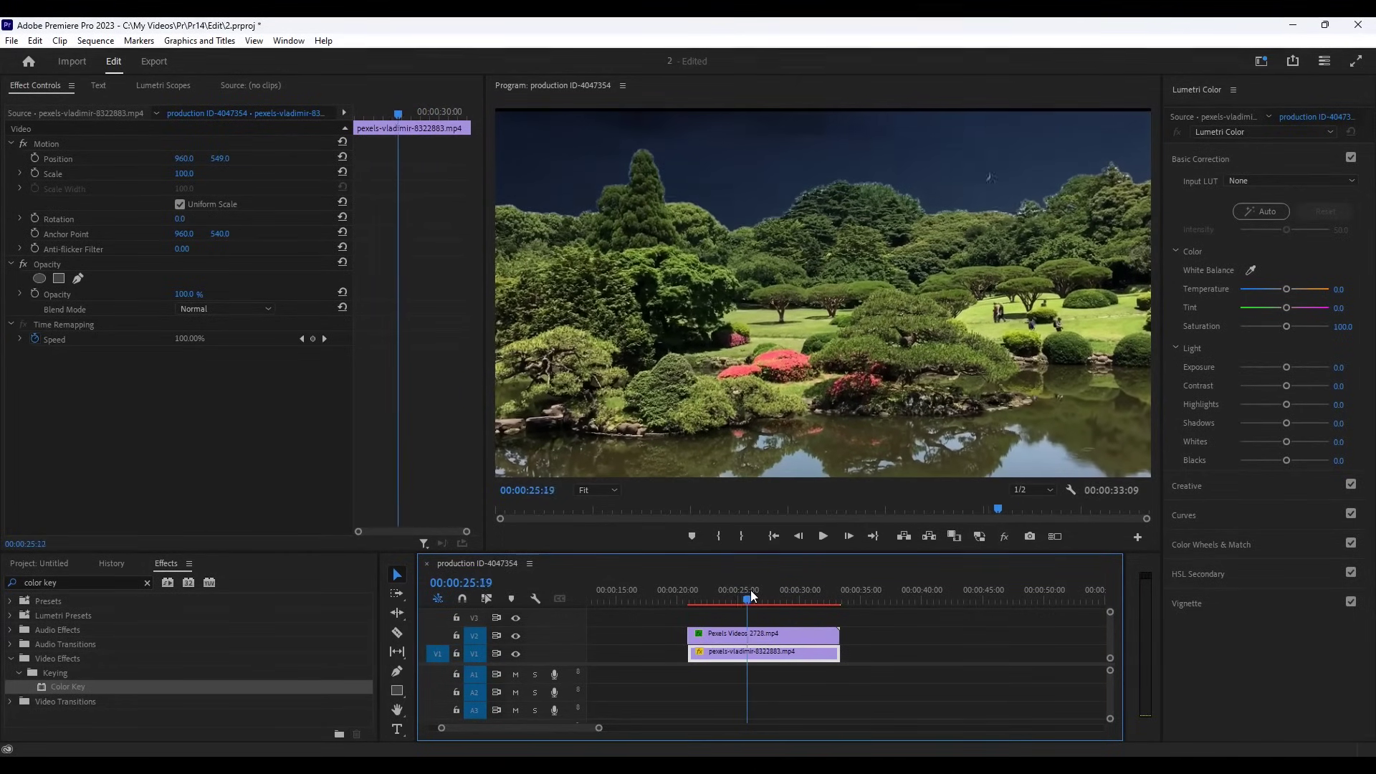
Correct the garden clip in Lumetri Color with Temperature 0.8, Exposure -1.5, Contrast 29.6, Highlights -23.2, Whites -23.2 and Blacks -12.0
left_click(746, 640)
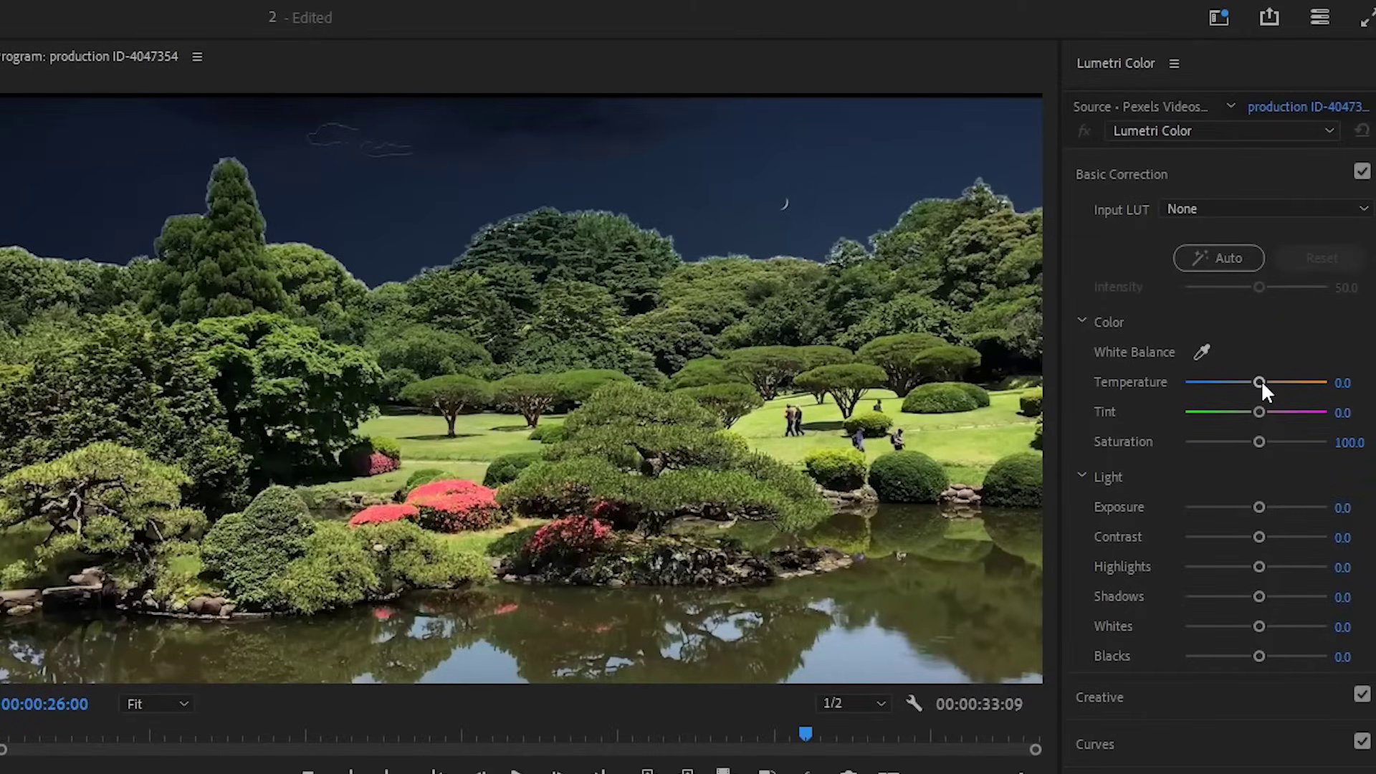
left_click(1262, 383)
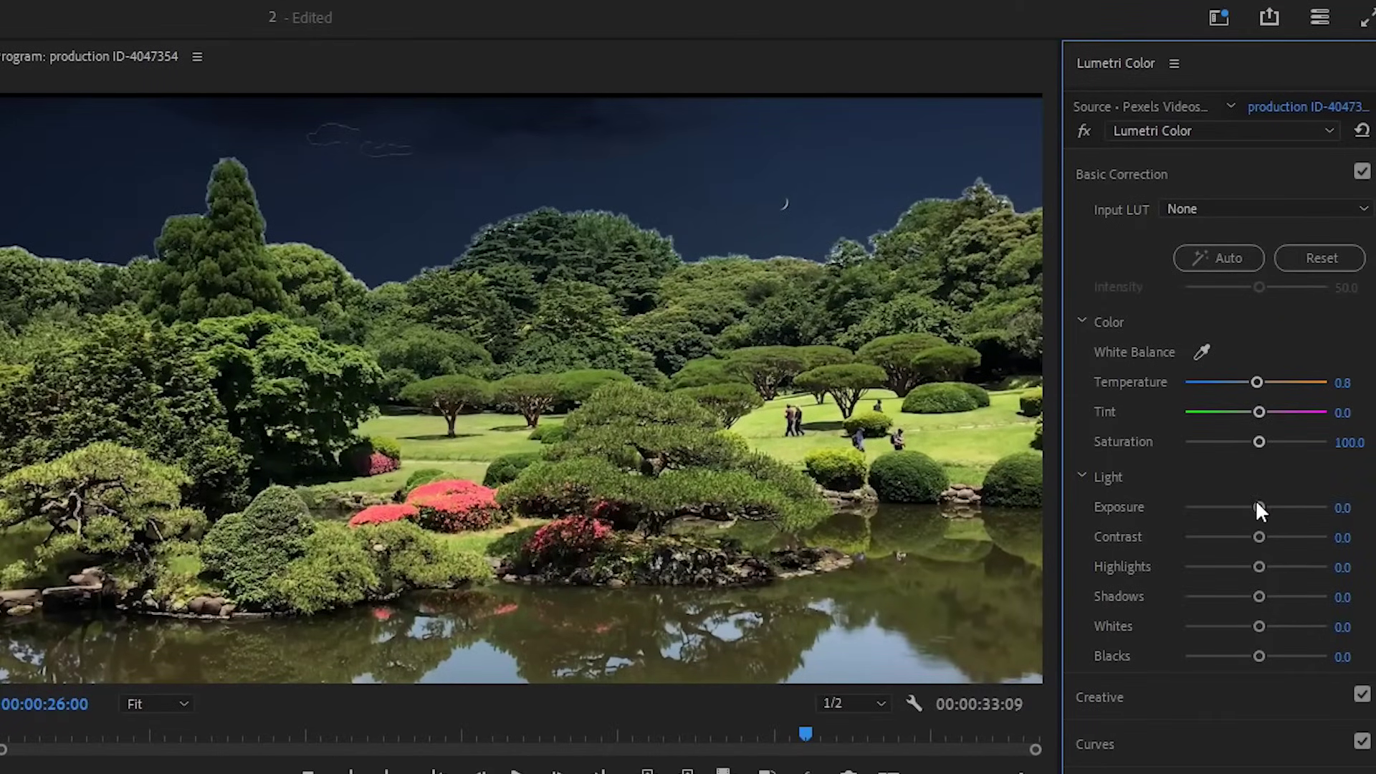
left_click_drag(1256, 505, 1277, 537)
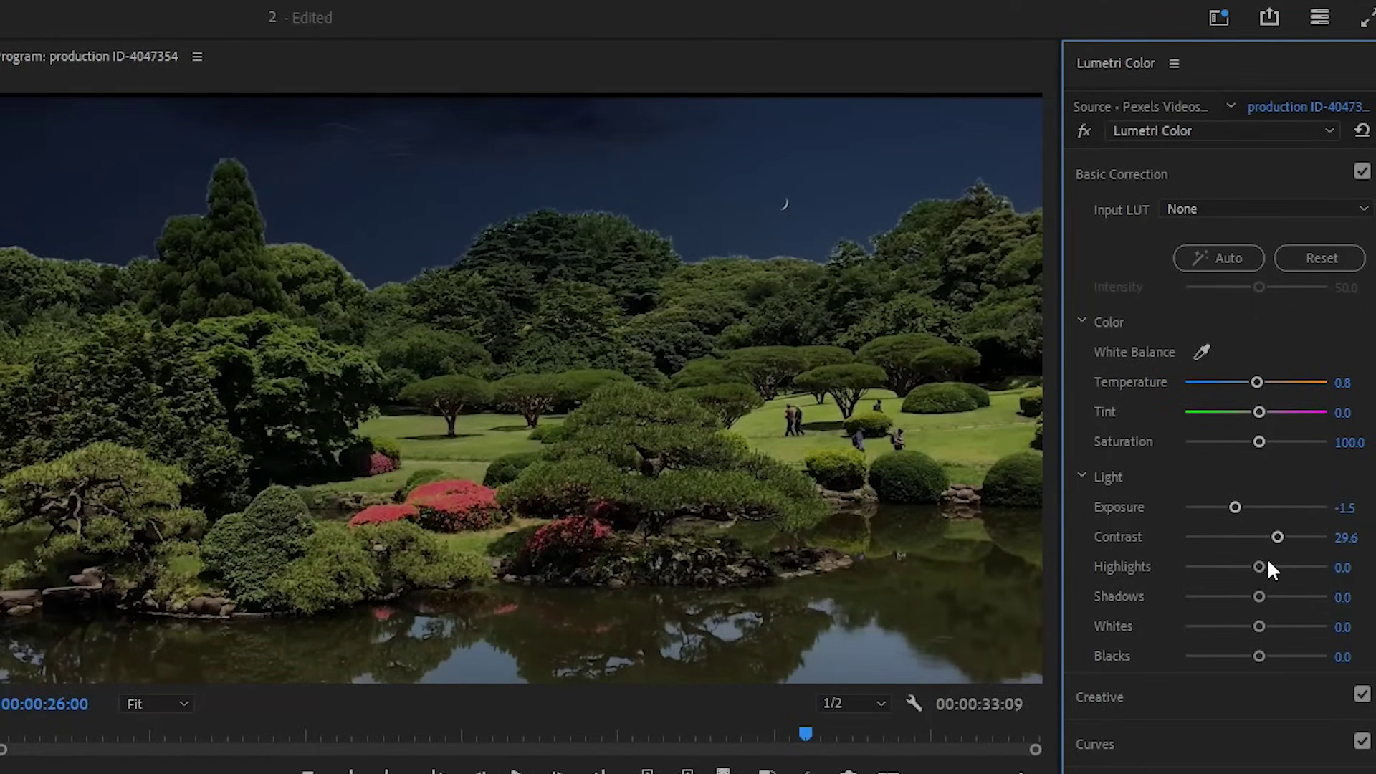
left_click_drag(1259, 566, 1241, 568)
left_click_drag(1248, 628, 1245, 657)
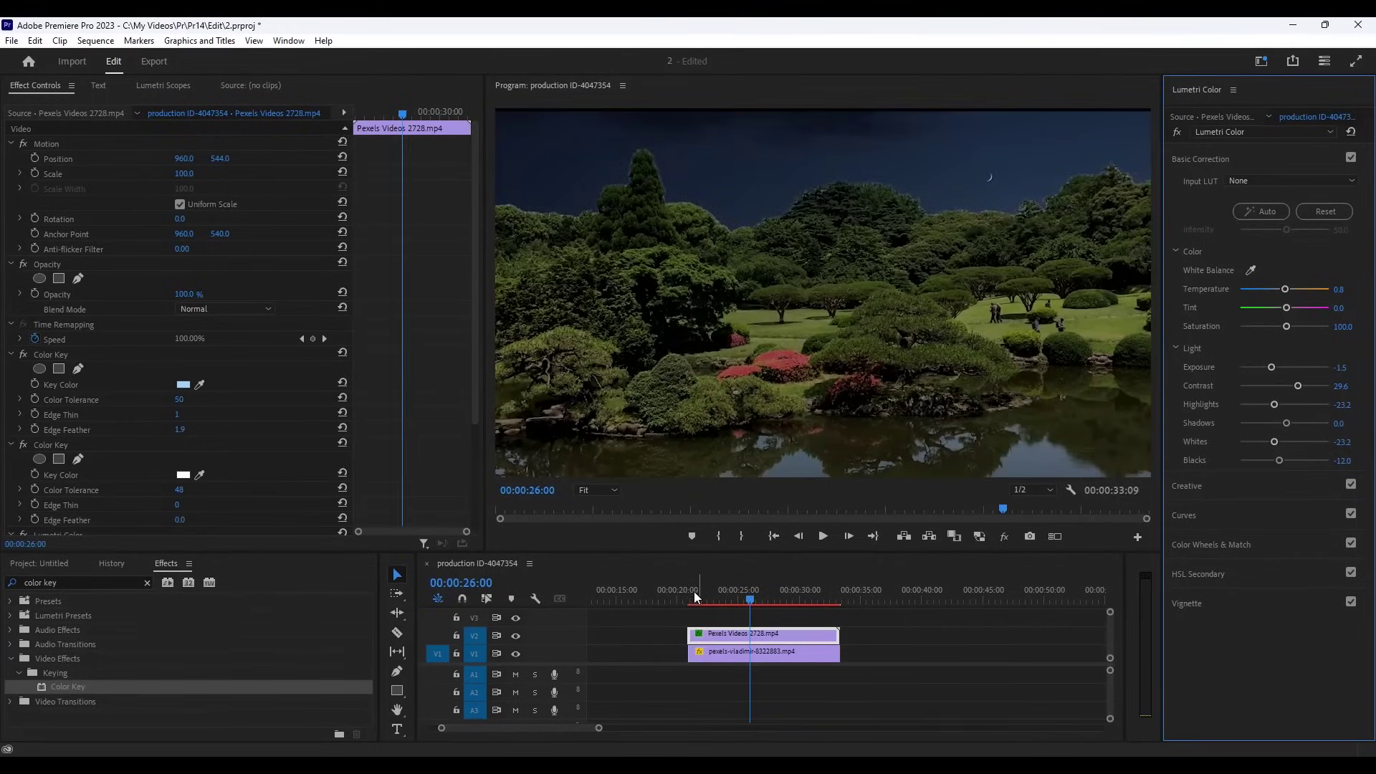
Play the color-corrected garden composite from near the start of the clips
left_click(694, 598)
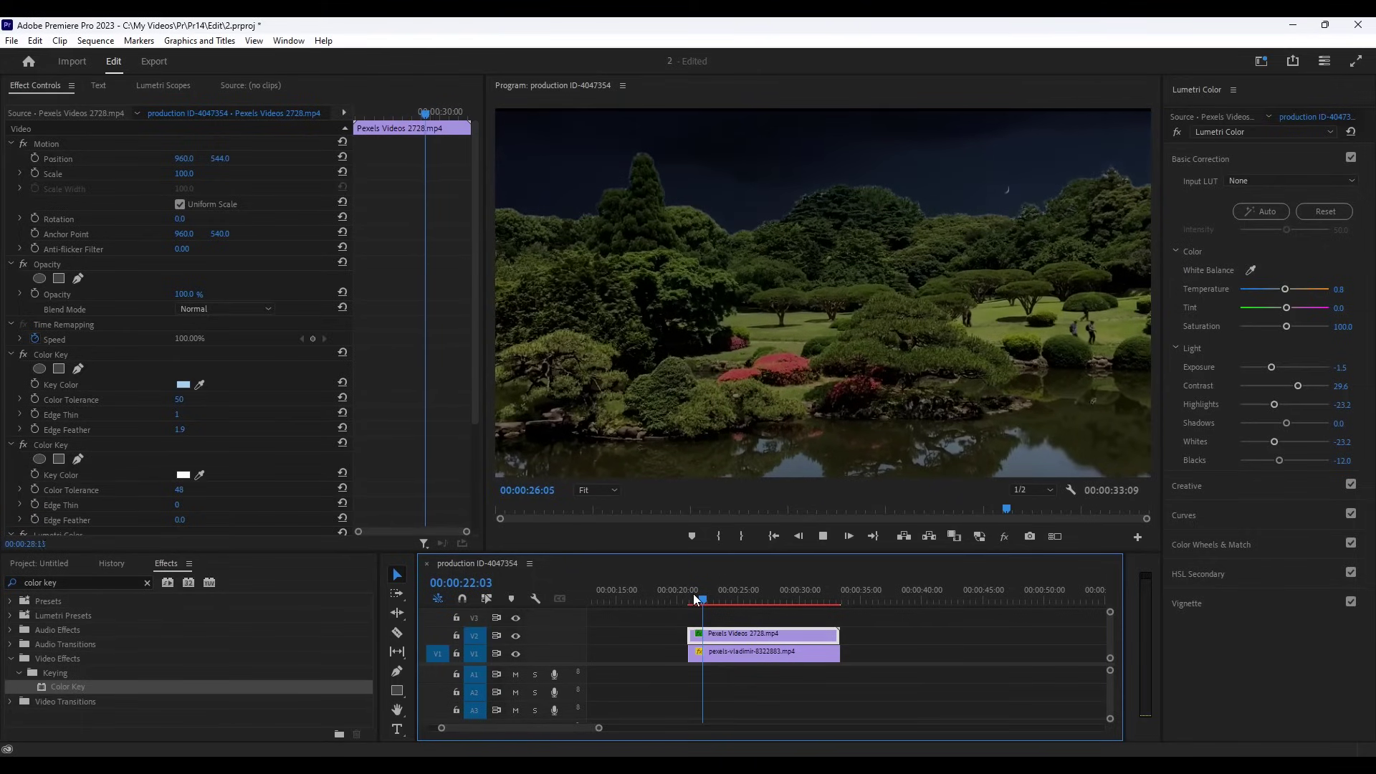
key("space")
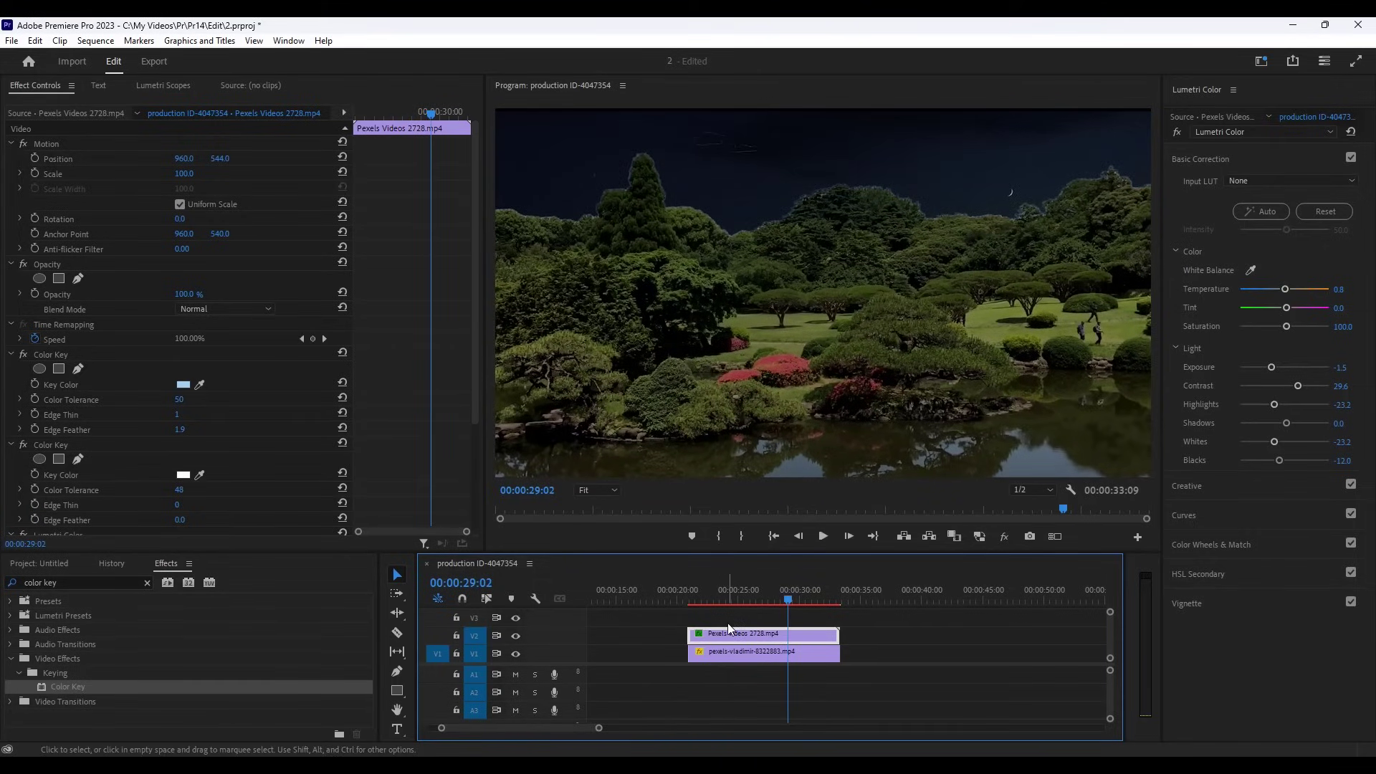